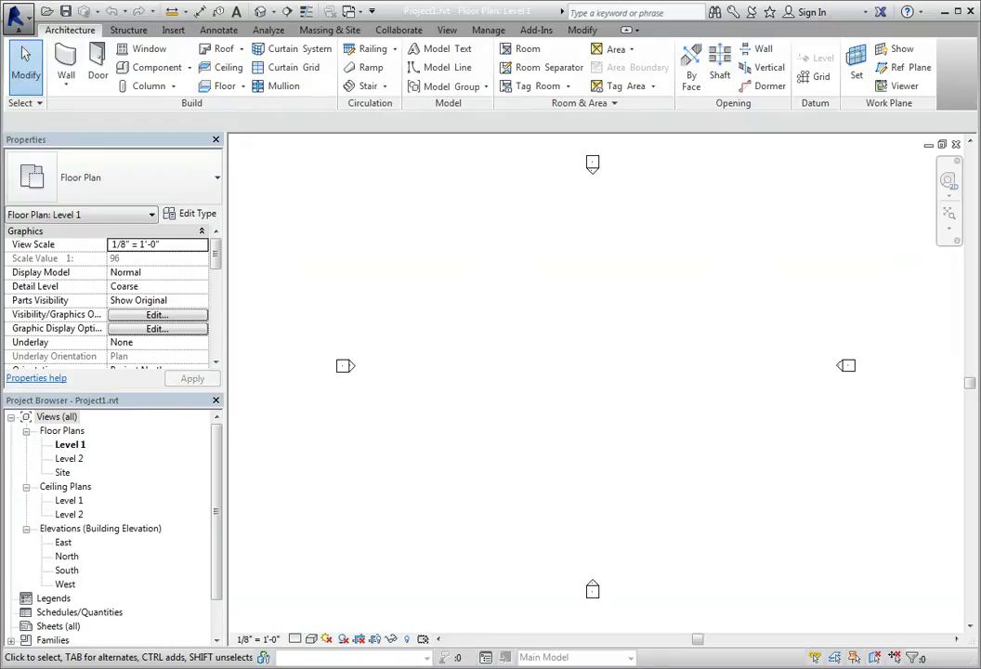
Switch to the default {3D} view and set its visual style to Consistent Colors.
left_click(263, 13)
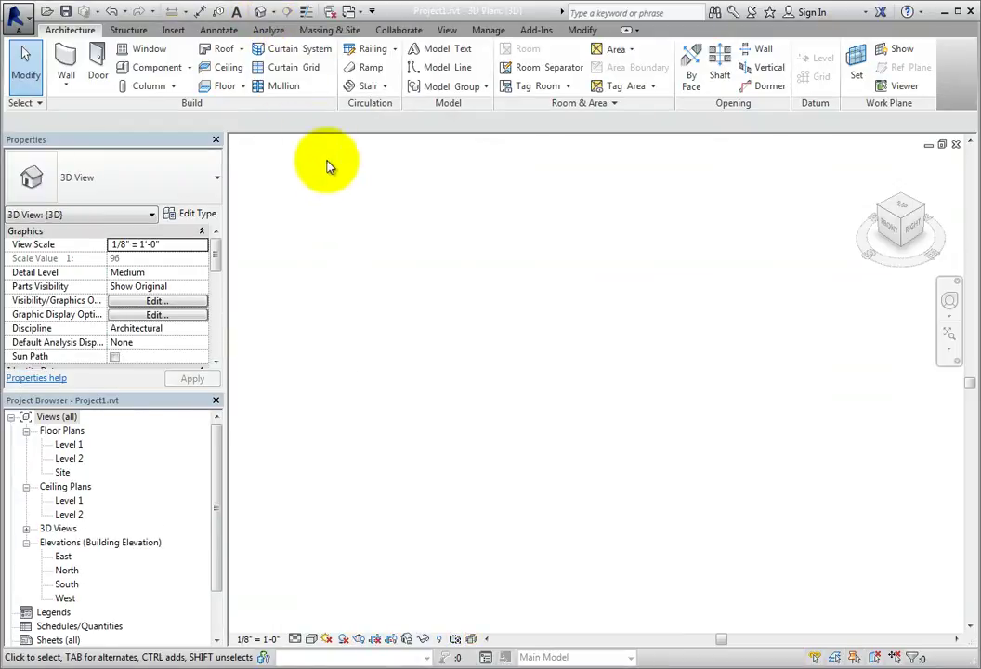
left_click(312, 639)
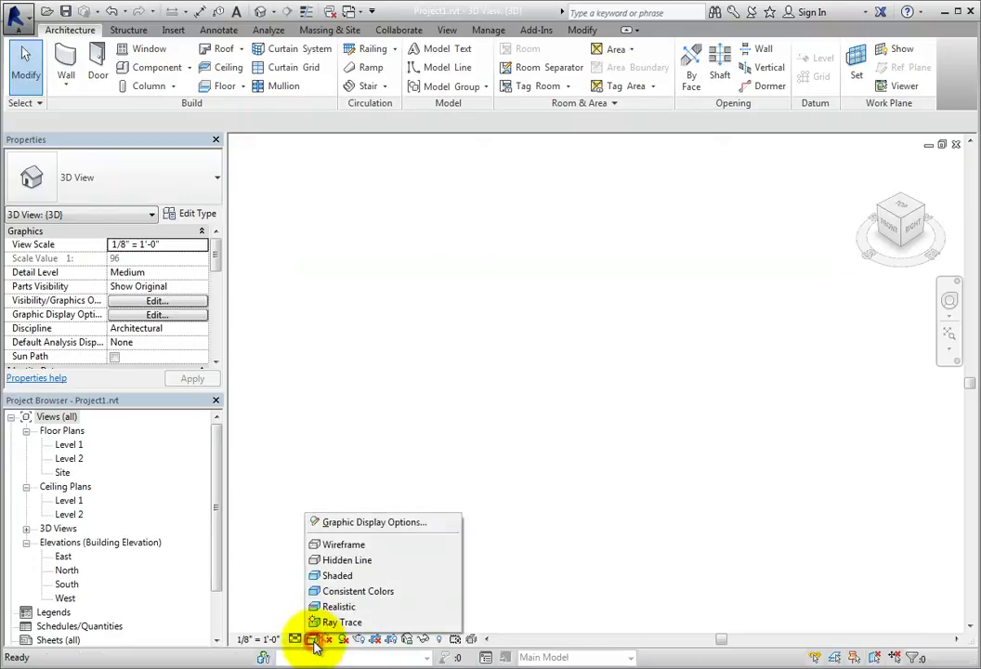
left_click(426, 600)
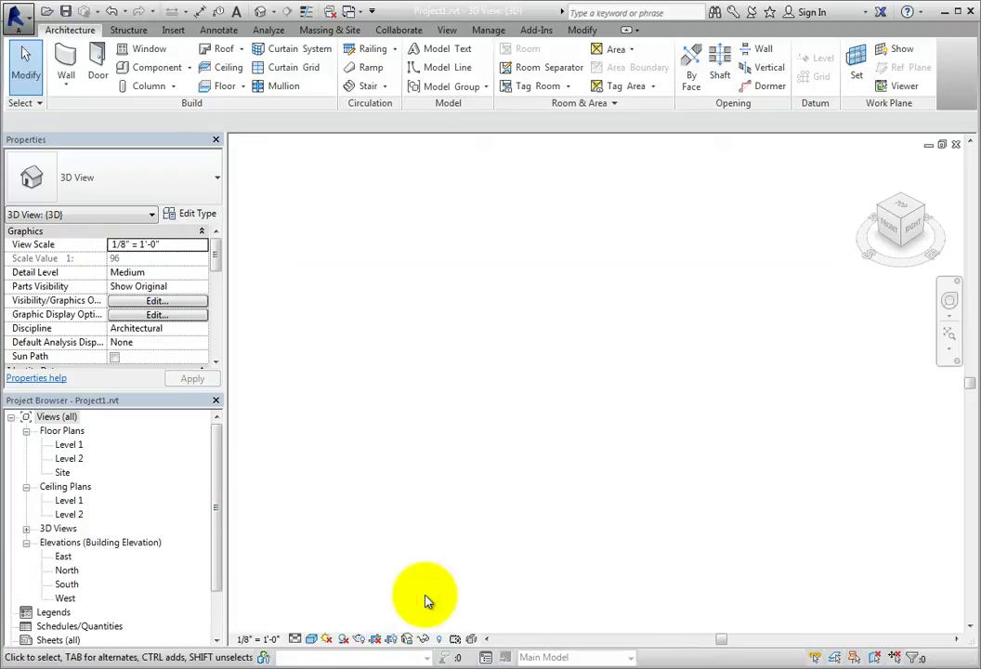
Draw one straight Exterior - Brick on Mtl. Stud wall, about 20' 2" long, in 3D.
left_click(68, 63)
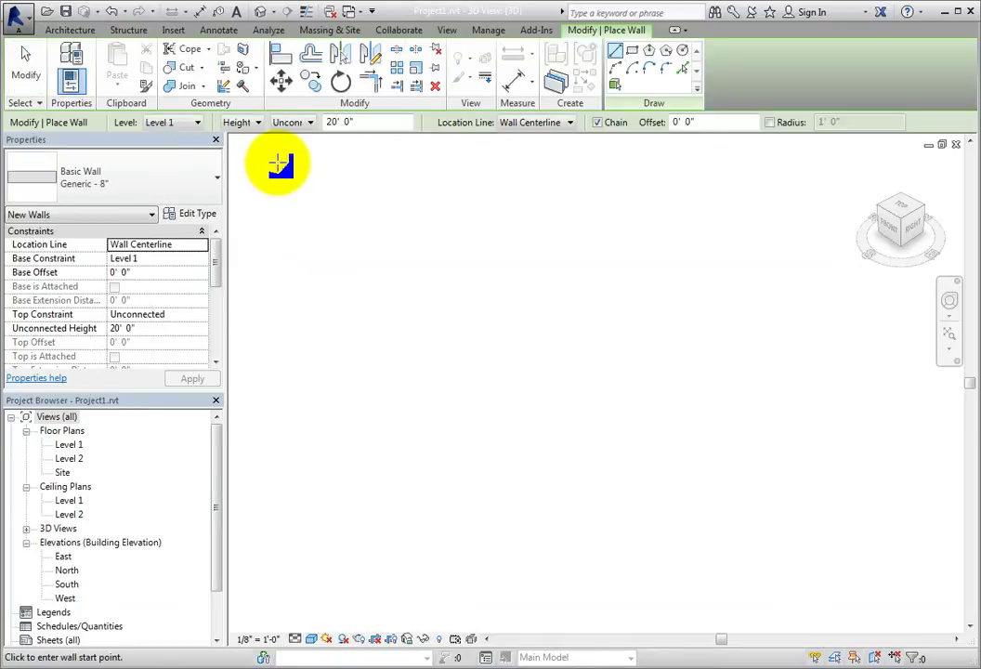
left_click(214, 179)
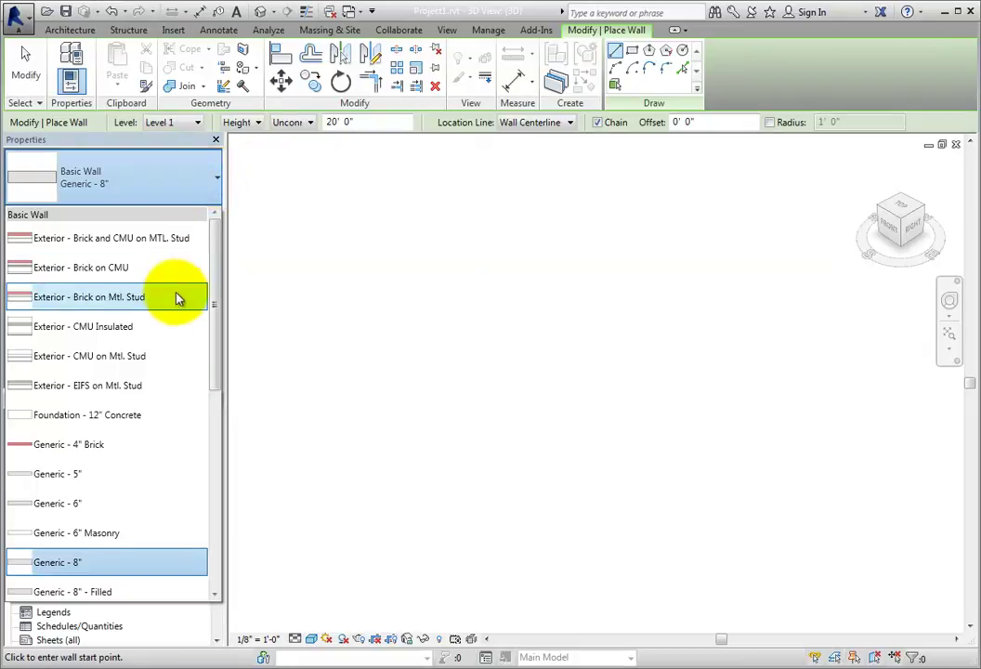
mouse_move(170, 300)
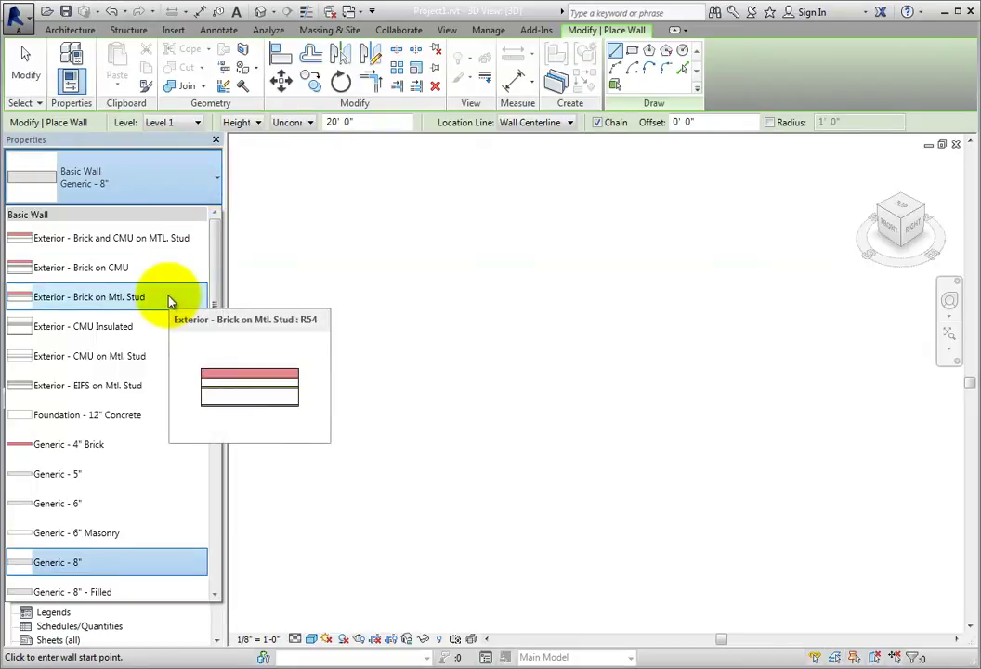
left_click(169, 298)
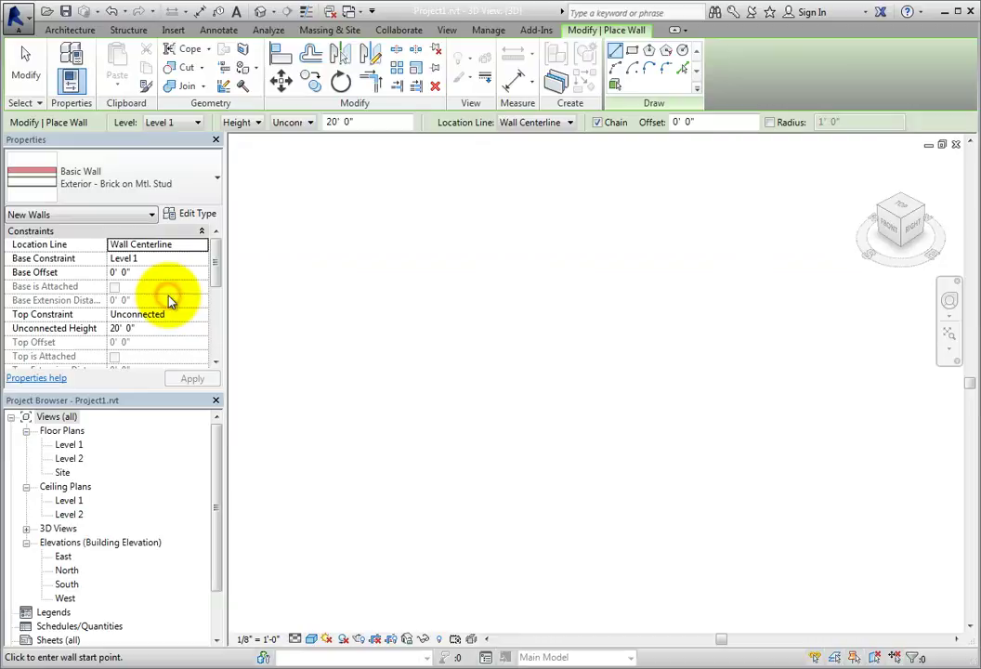
left_click(746, 517)
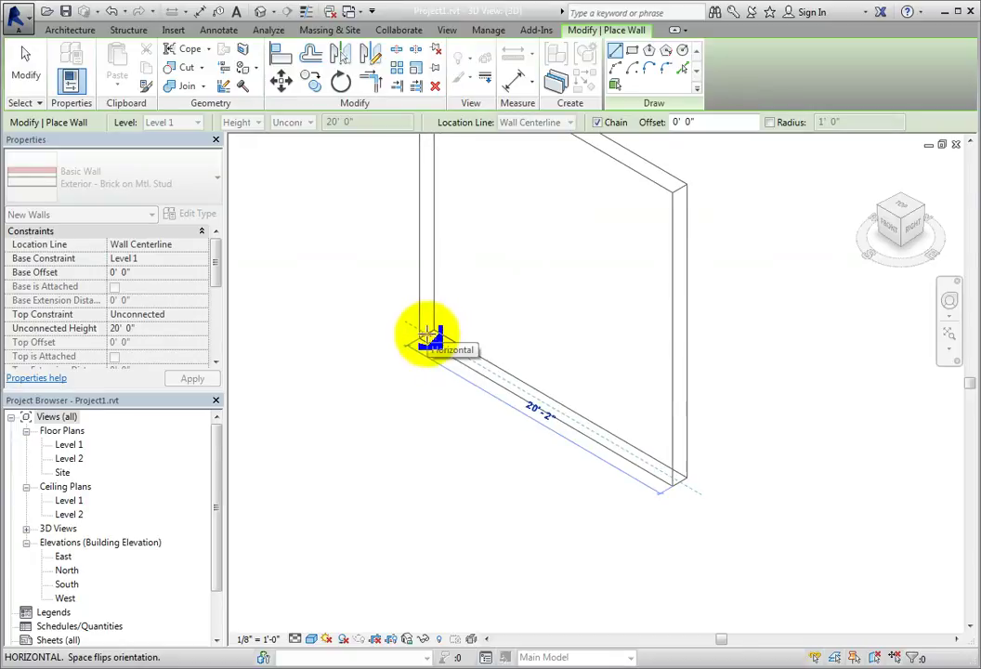
left_click(430, 336)
Select the brick wall and bring up its Type Properties.
left_click(28, 76)
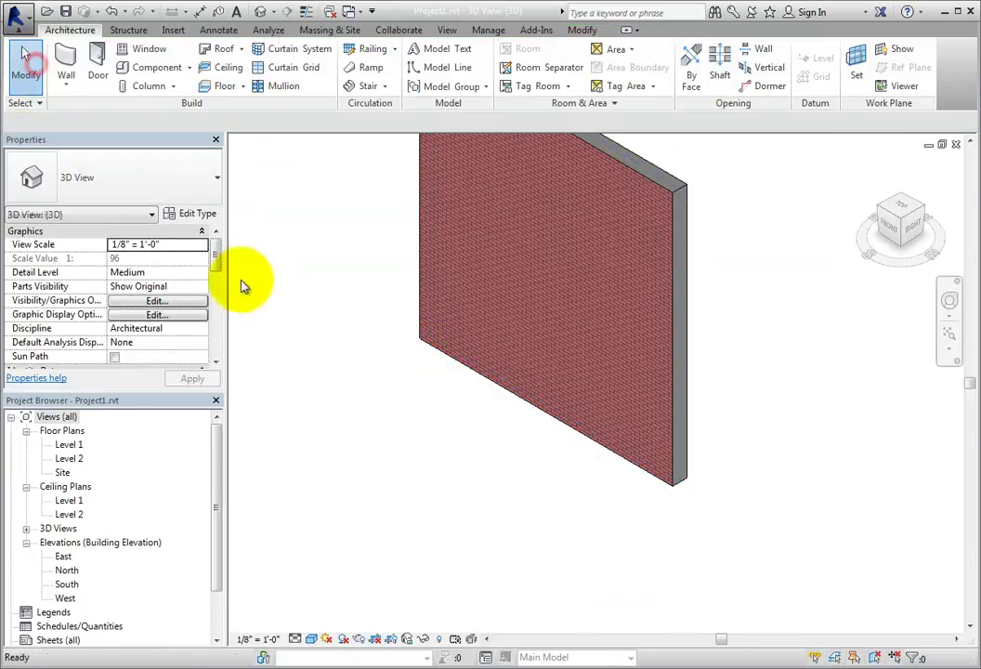
middle_click_drag(352, 358, 396, 492)
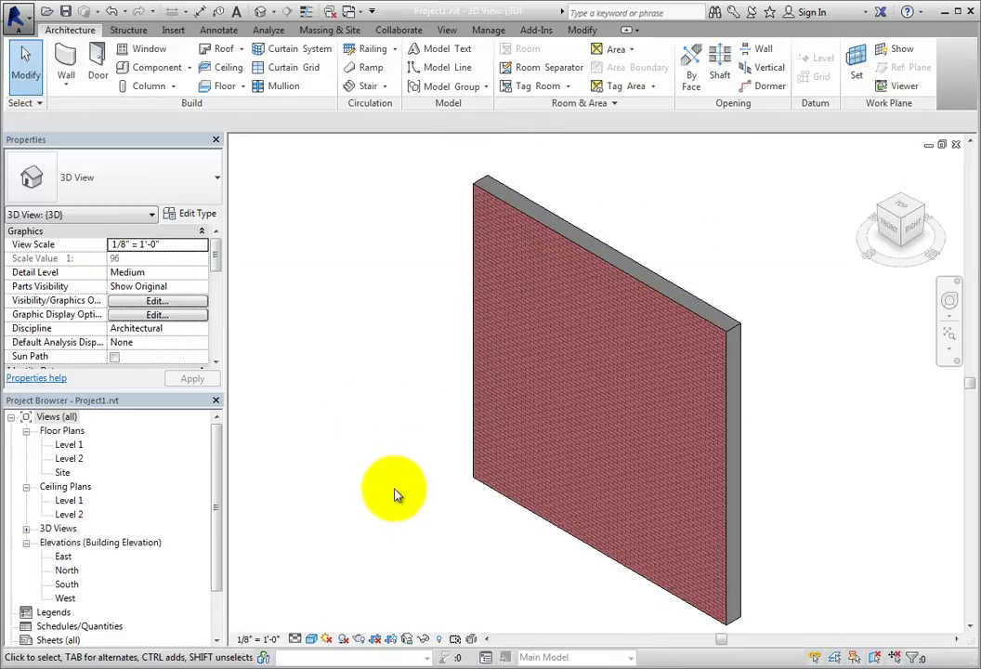
left_click(480, 475)
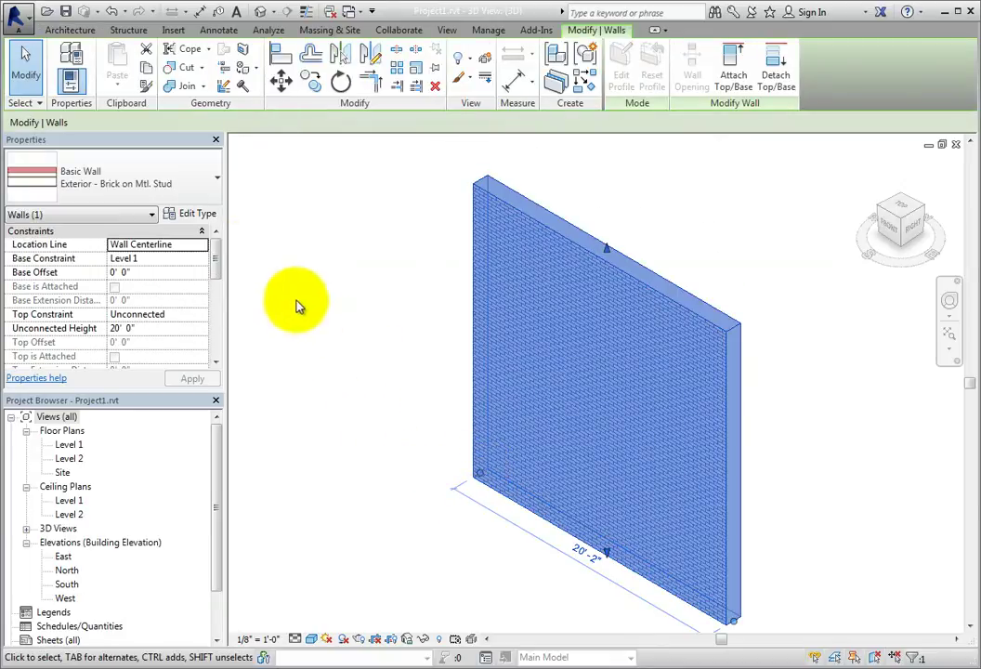
left_click(197, 216)
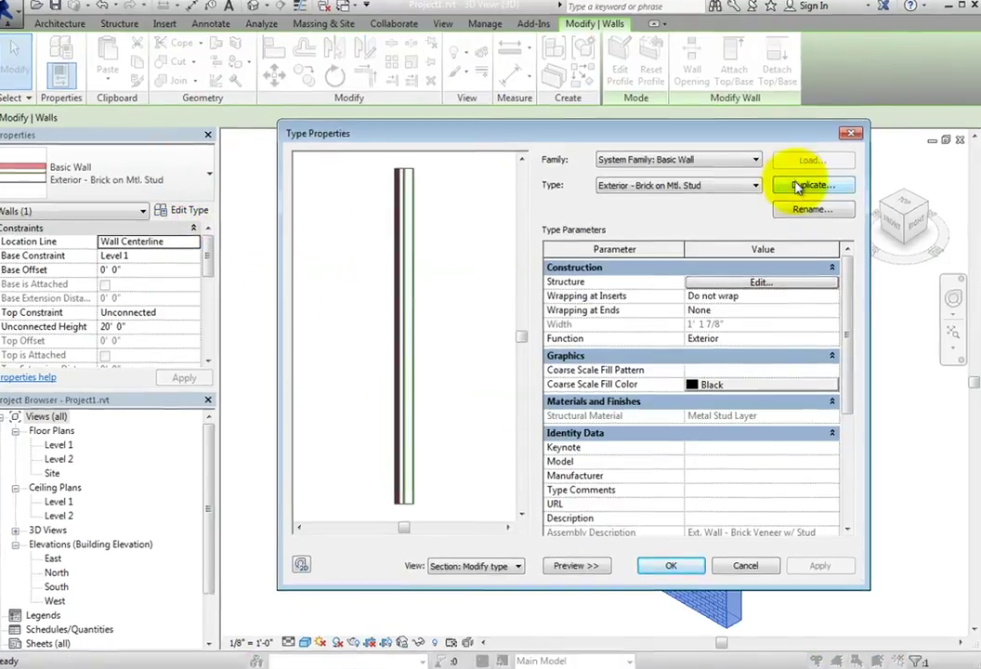
Duplicate the wall type as 'Exterior - Brick and Stone on Mtl. Stud'.
left_click(810, 189)
left_click(611, 333)
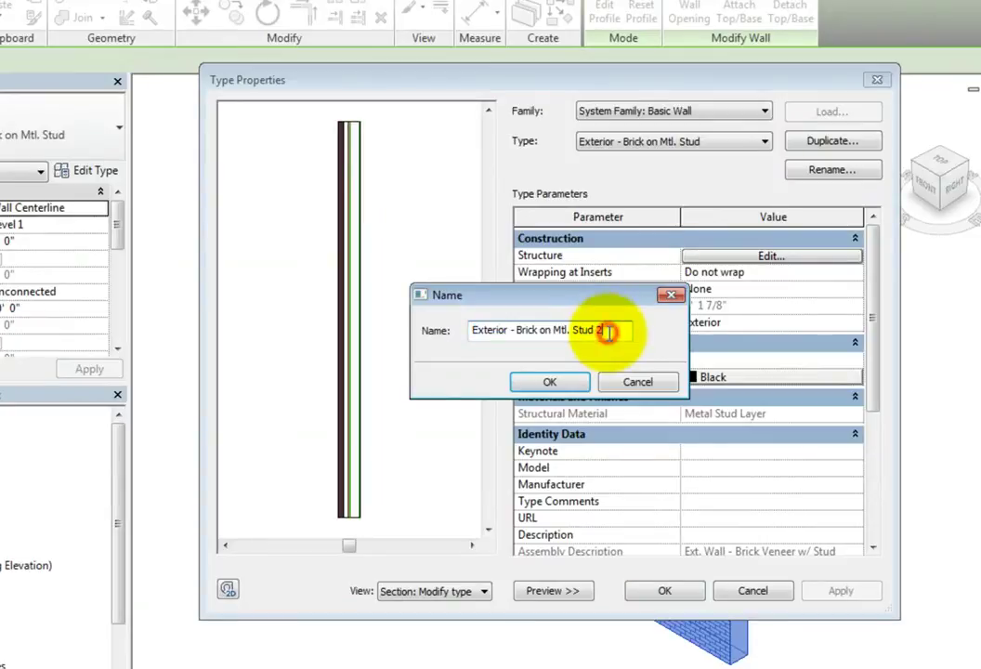
key("BackSpace")
key("BackSpace")
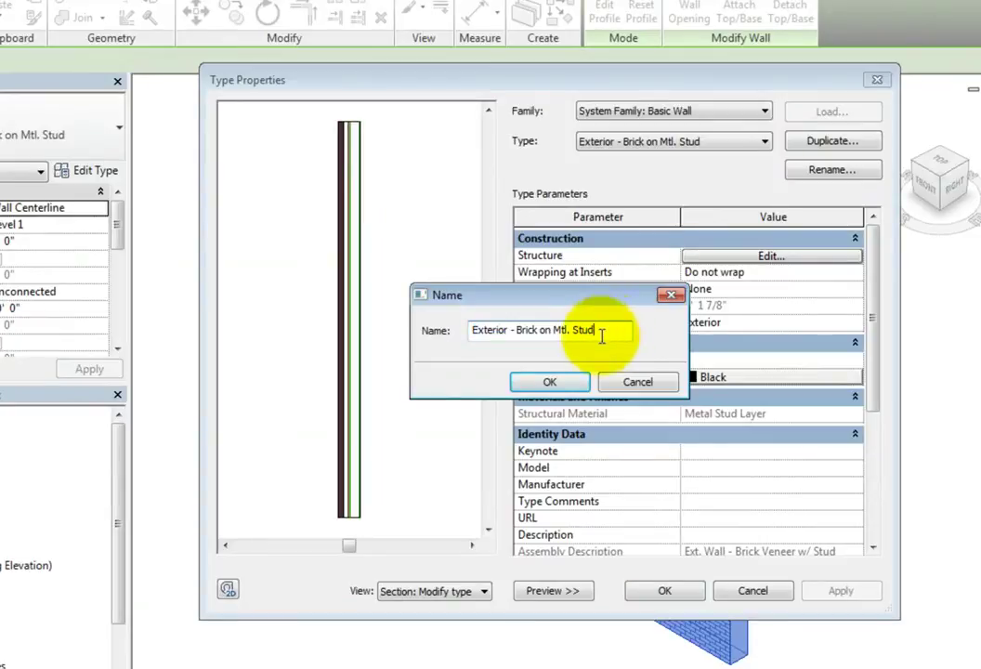
left_click(539, 330)
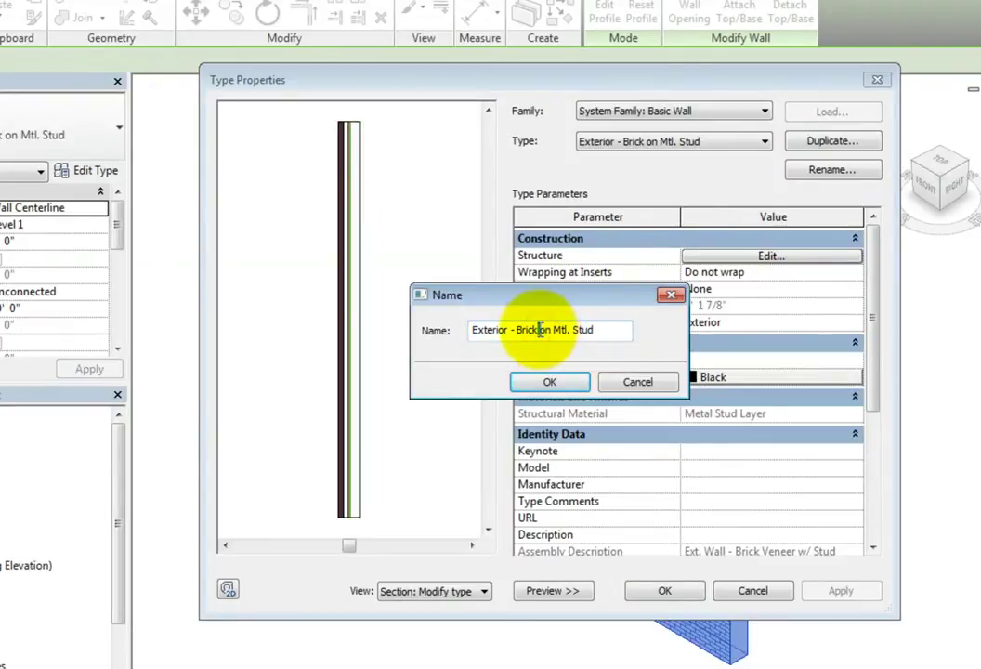
type("Stone")
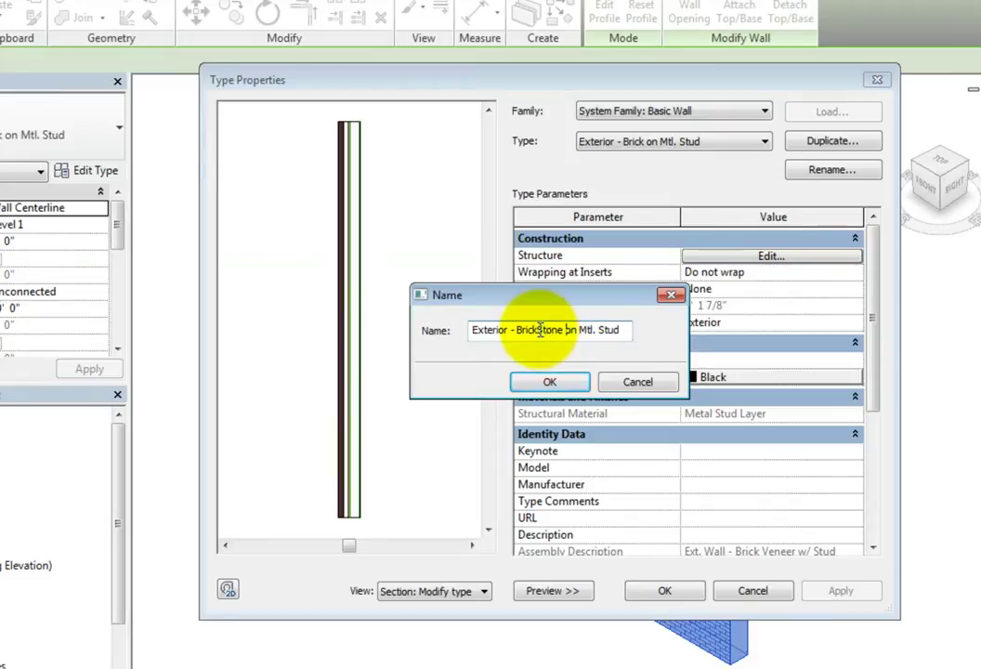
key("Left")
key("Left")
key("Left")
key("Left")
key("Left")
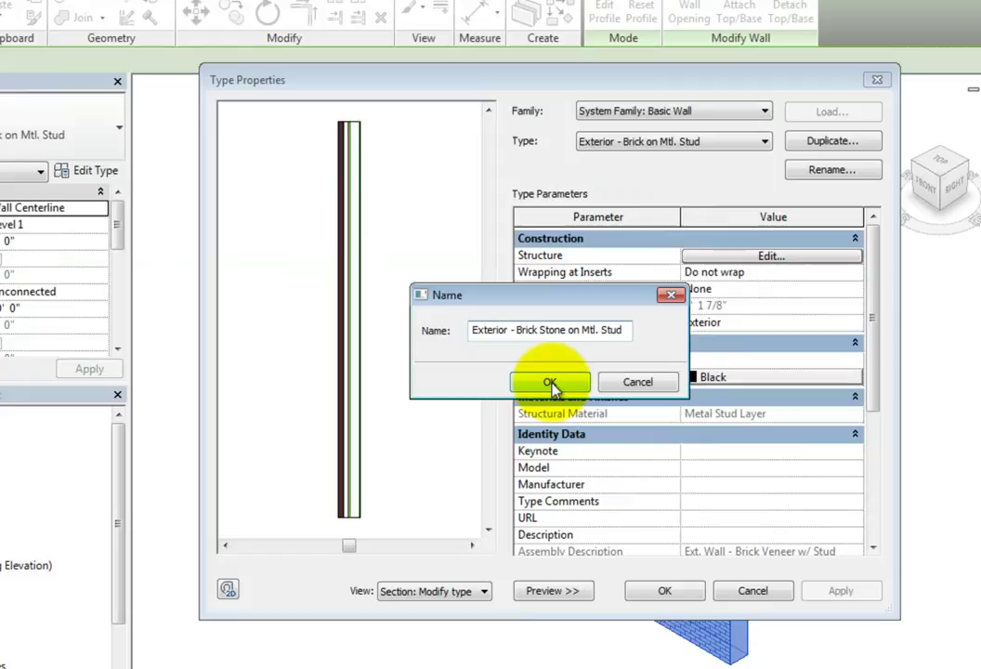
type("and")
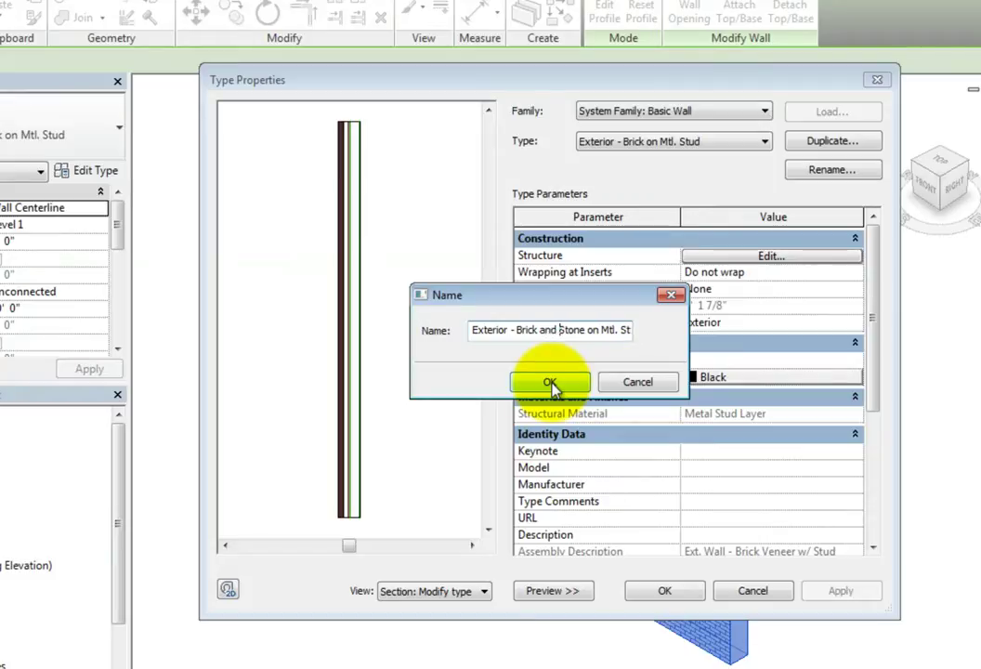
left_click(550, 383)
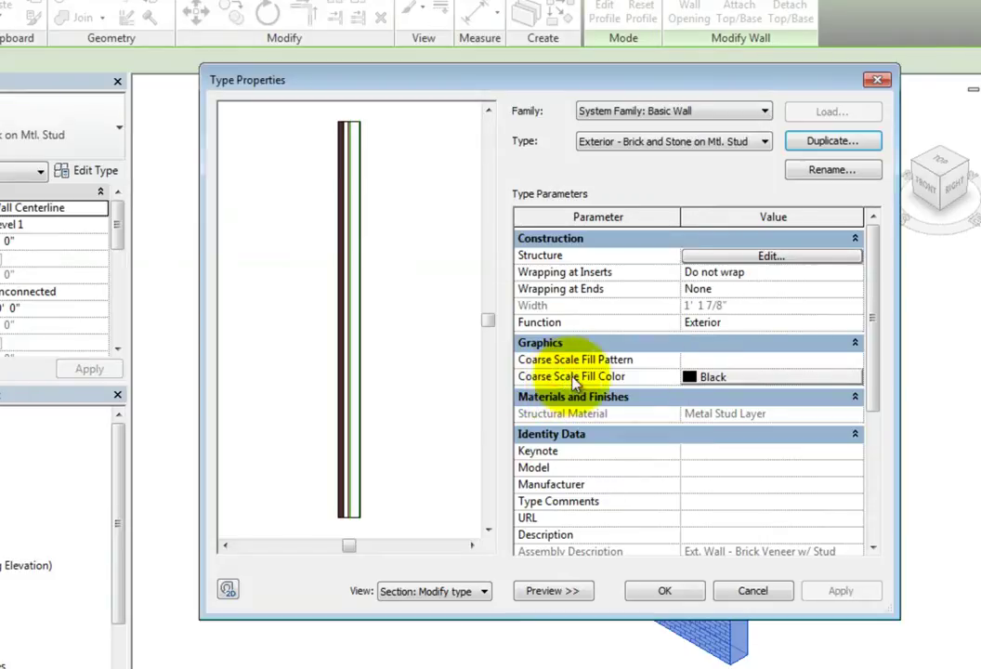
Edit the type's Structure and set the assembly preview to a Section view.
left_click(795, 258)
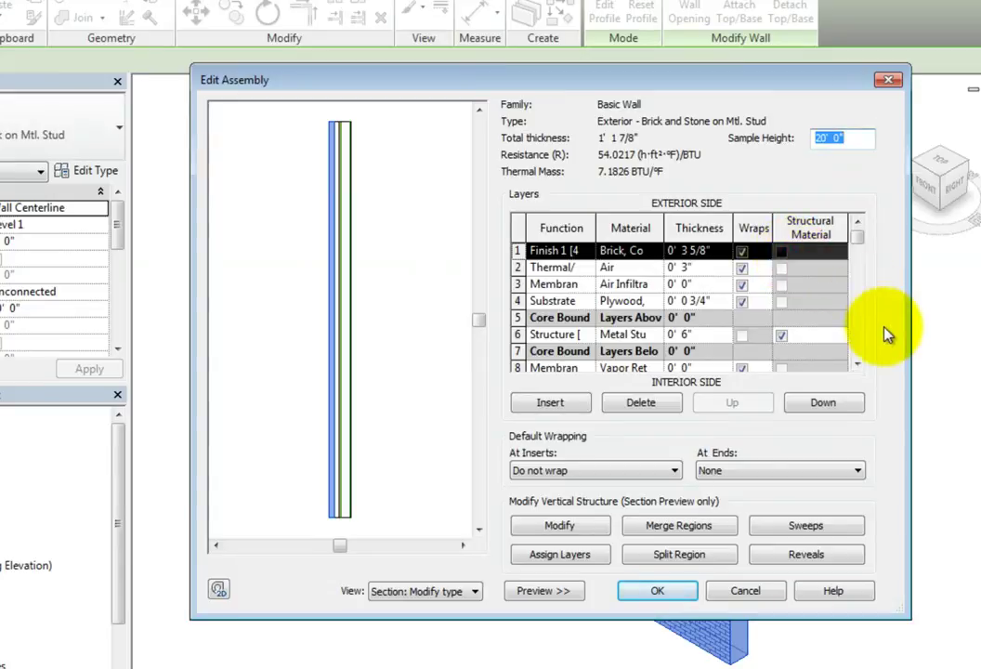
left_click(472, 595)
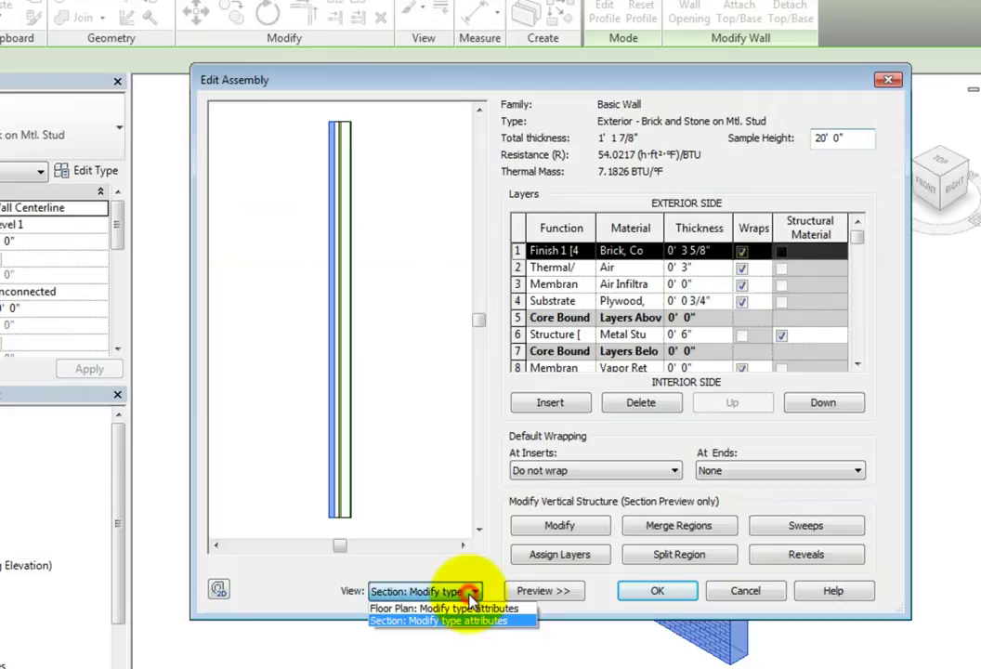
left_click(470, 607)
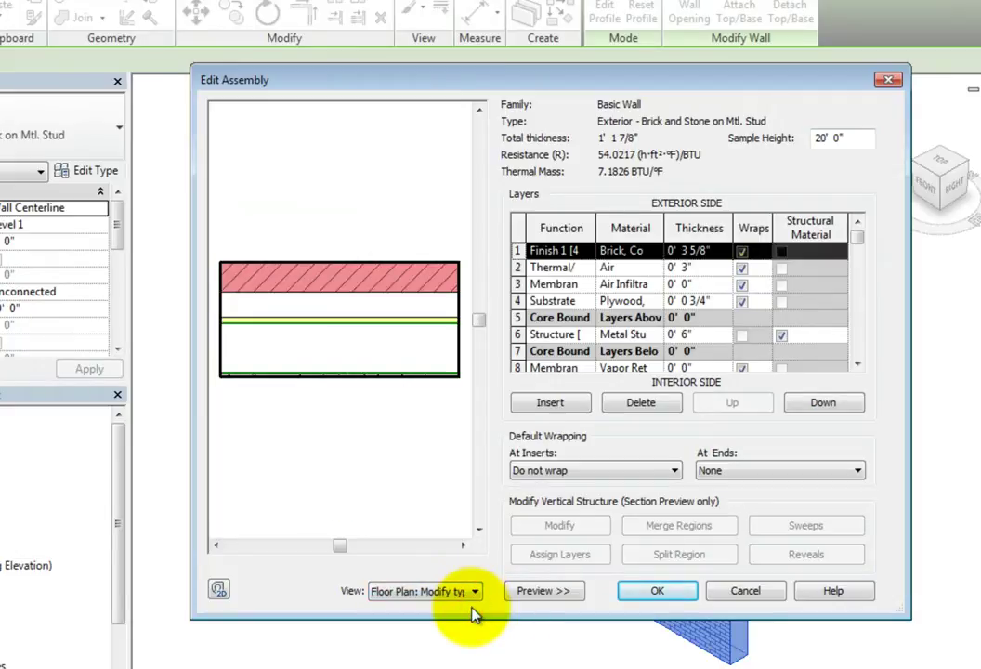
left_click(473, 592)
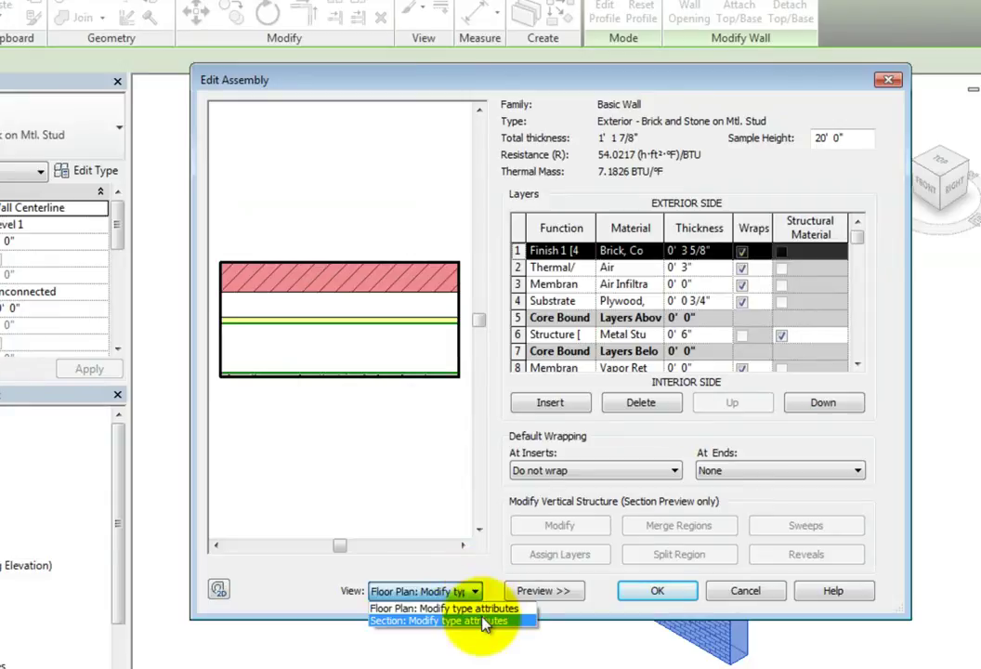
left_click(484, 620)
Zoom the section preview and widen the Function and Material columns to show full names.
scroll(344, 537, "up", 2)
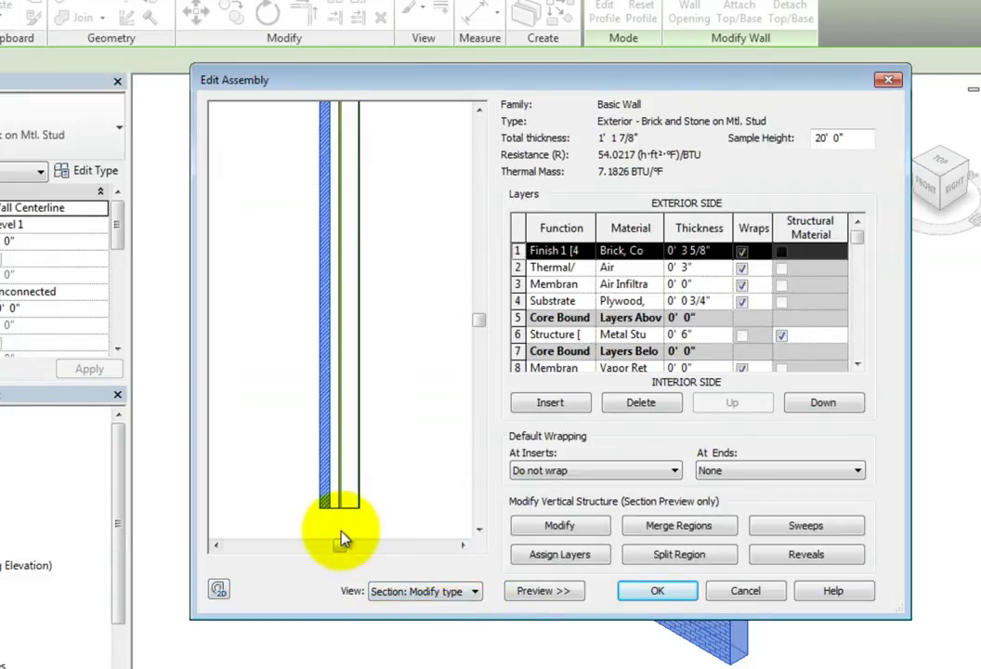
scroll(342, 537, "up", 2)
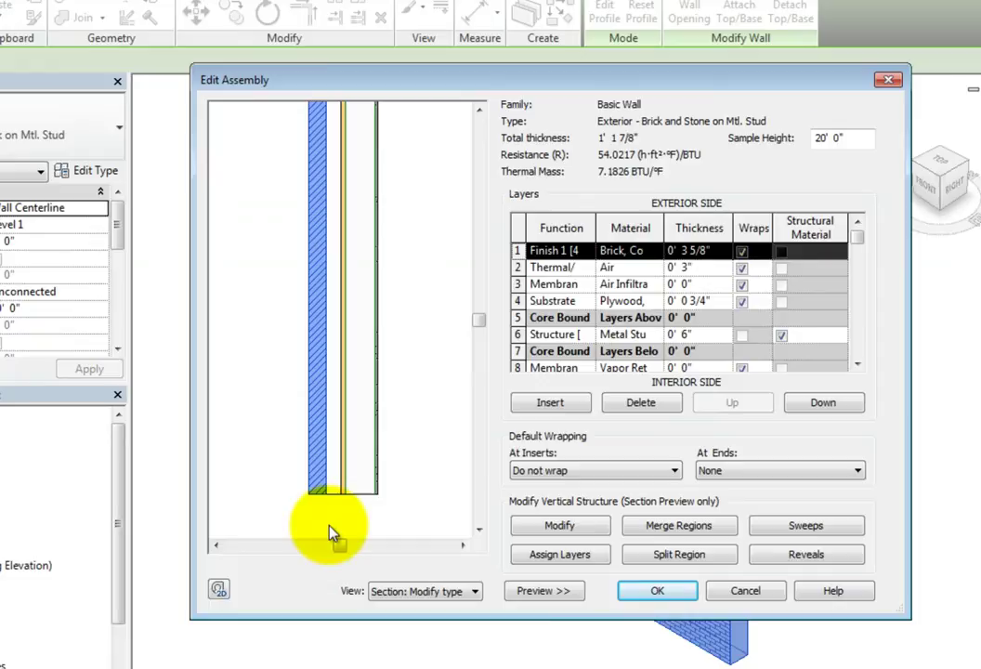
left_click_drag(596, 232, 628, 227)
left_click_drag(694, 219, 736, 221)
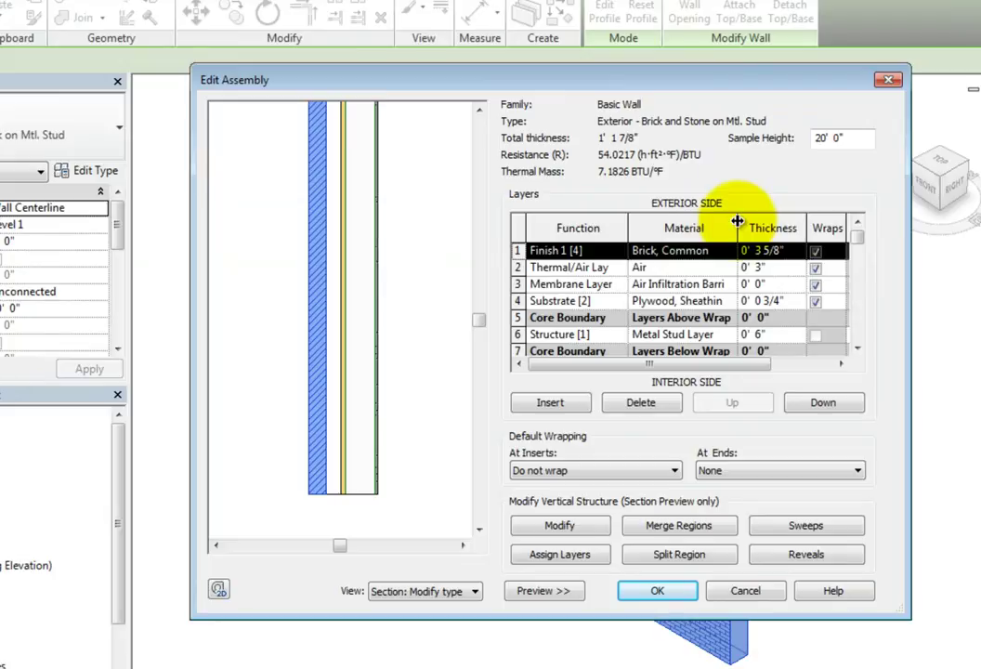
Split the brick finish layer and set its lower region to 3'-4" from the wall bottom.
left_click(721, 564)
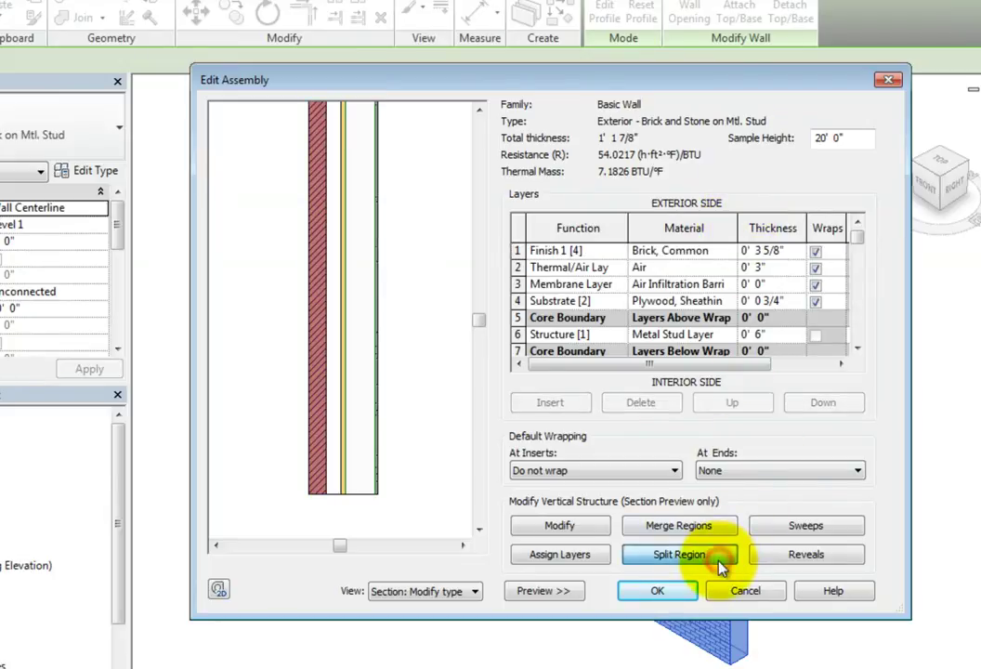
left_click(317, 249)
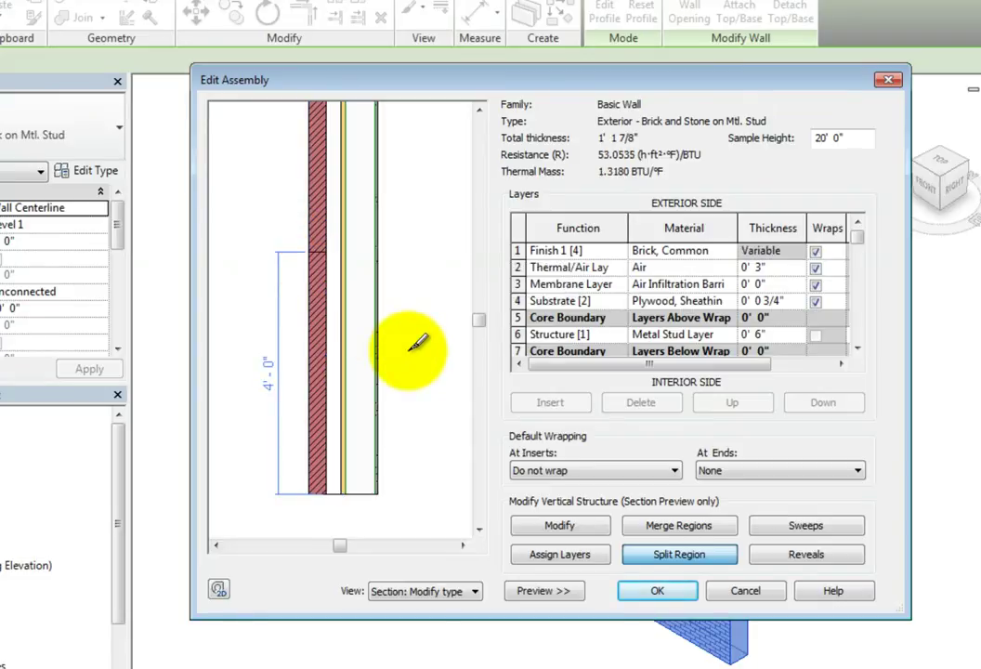
left_click(595, 526)
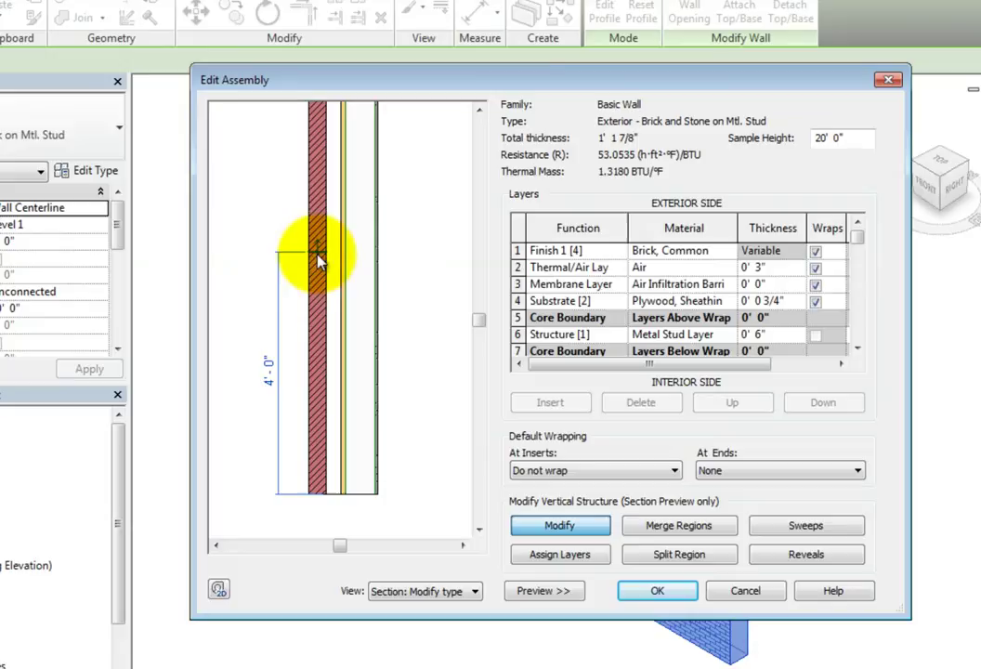
left_click(267, 368)
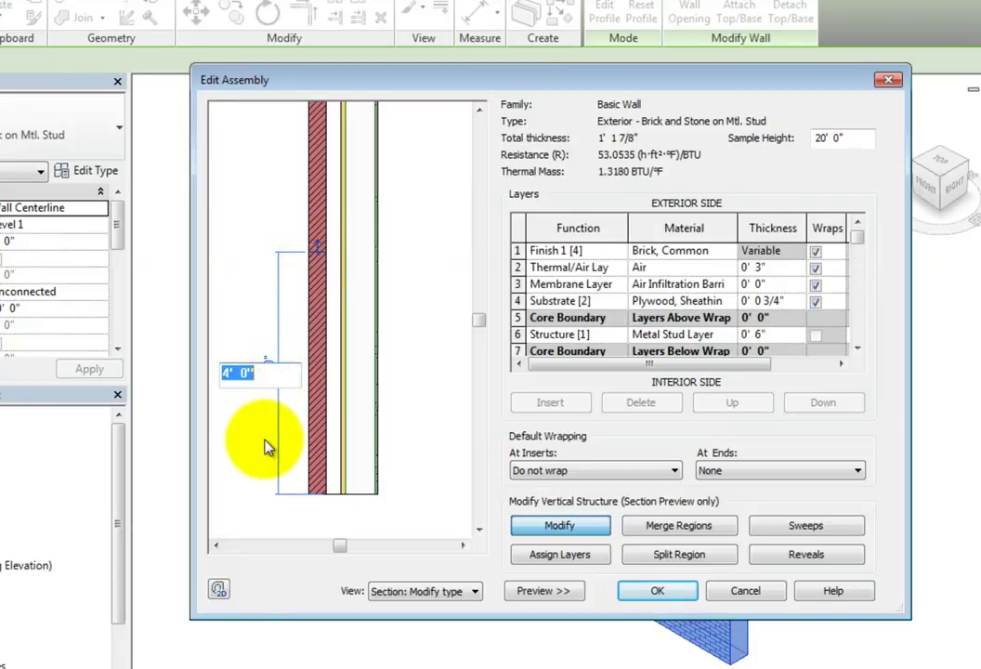
type("3 4")
key("Return")
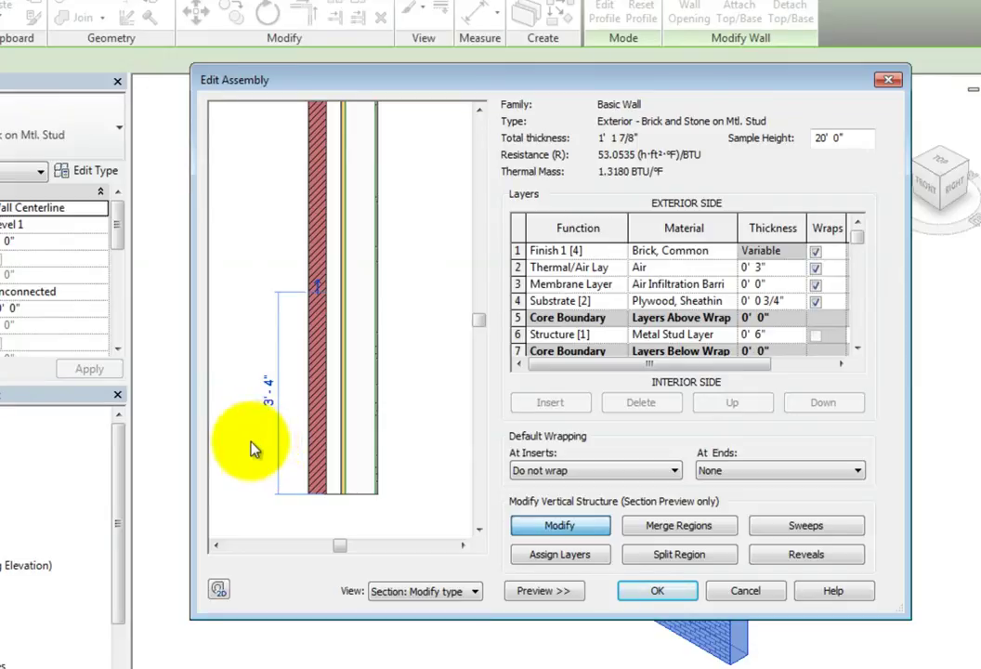
left_click(318, 291)
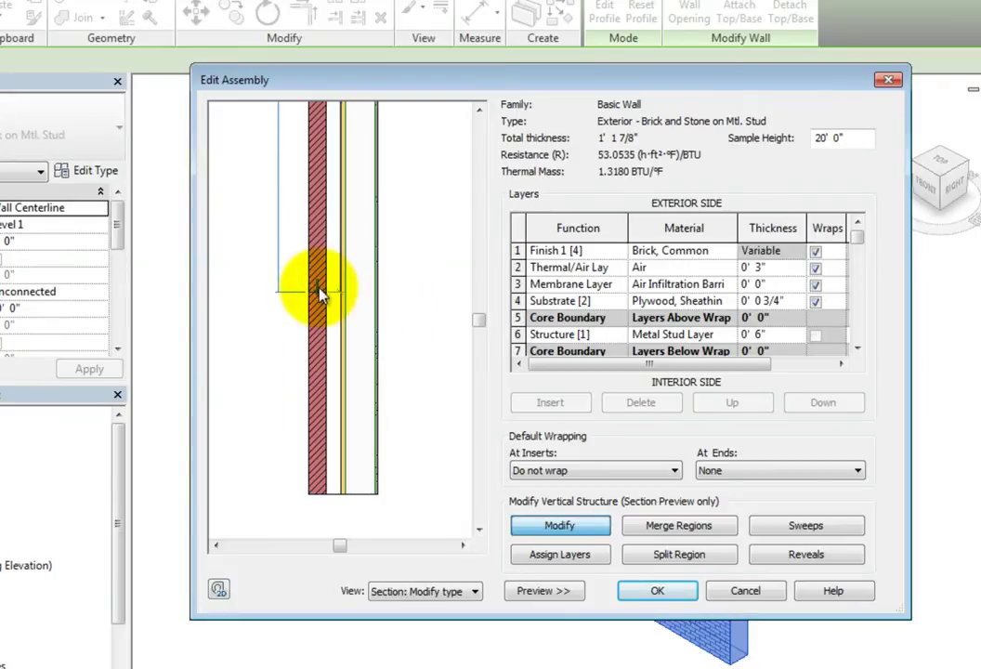
left_click(319, 291)
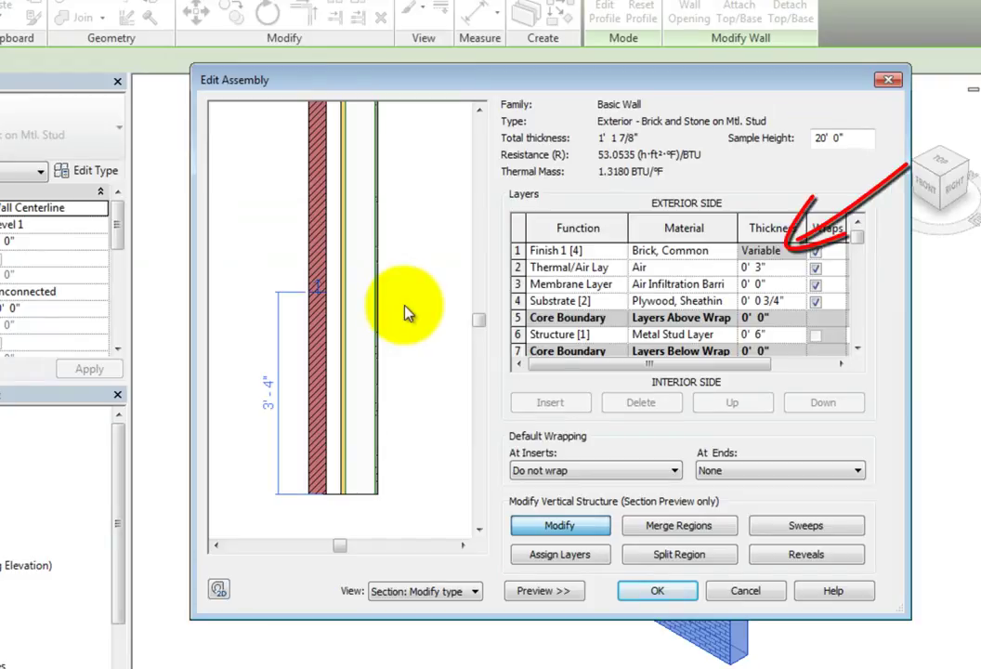
left_click(518, 249)
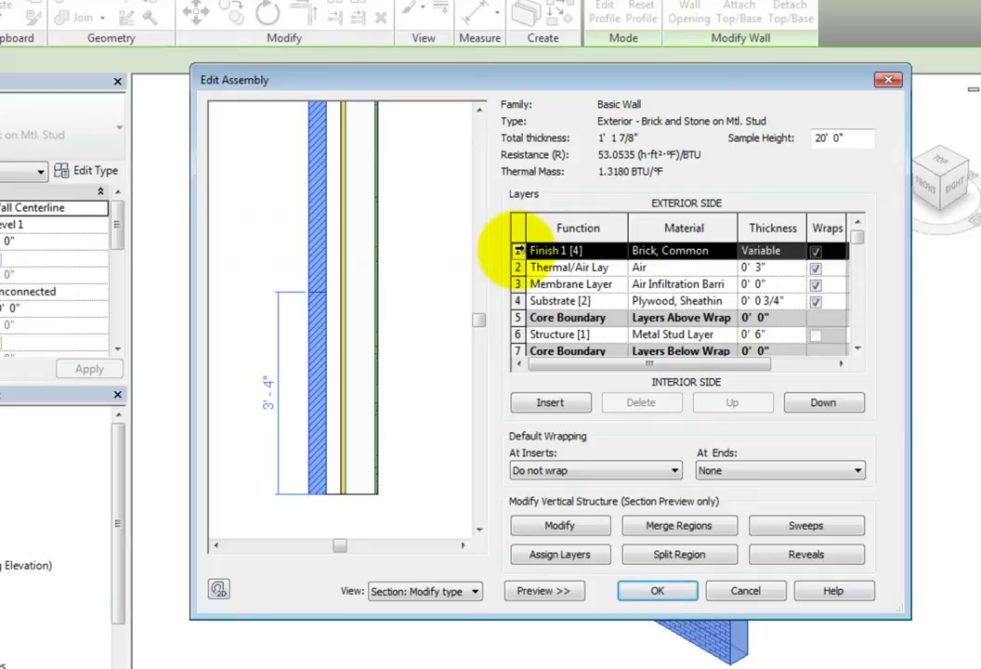
Insert a new exterior Finish 1 [4] layer and browse materials for it.
left_click(566, 409)
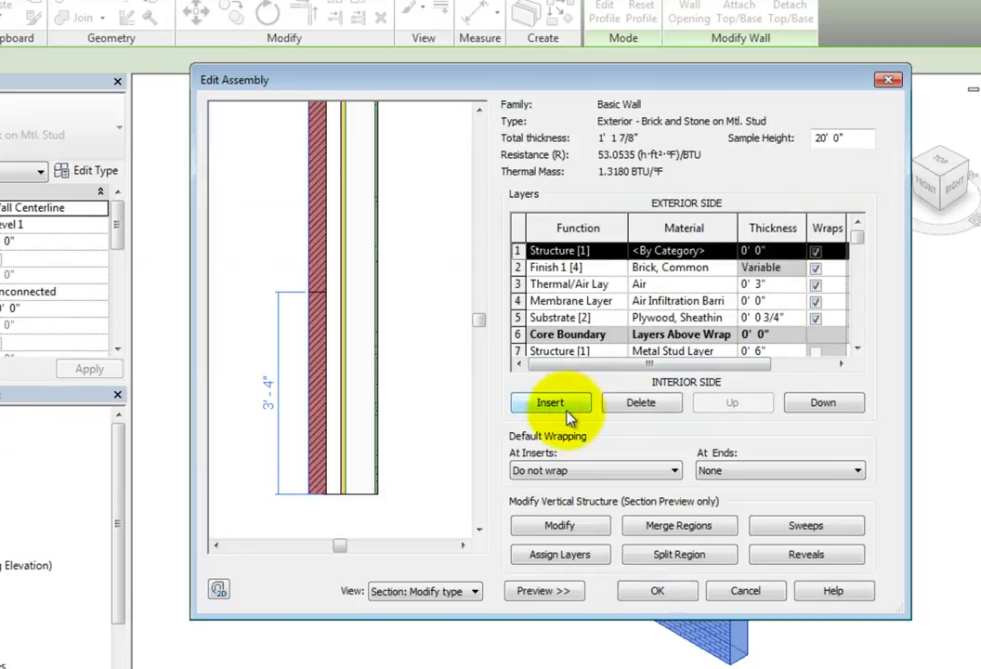
left_click(590, 251)
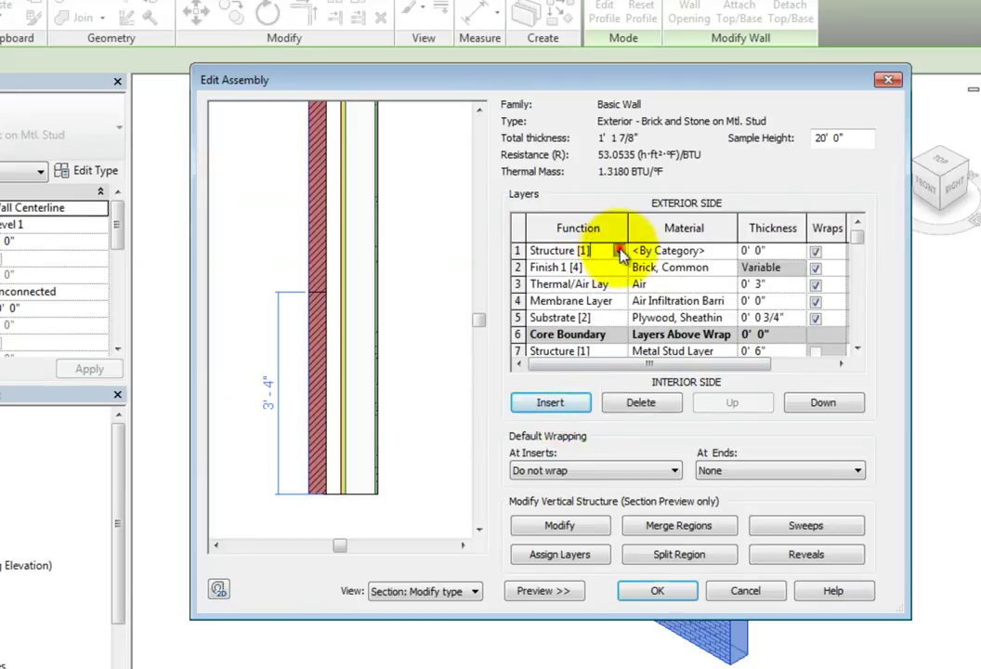
left_click(619, 250)
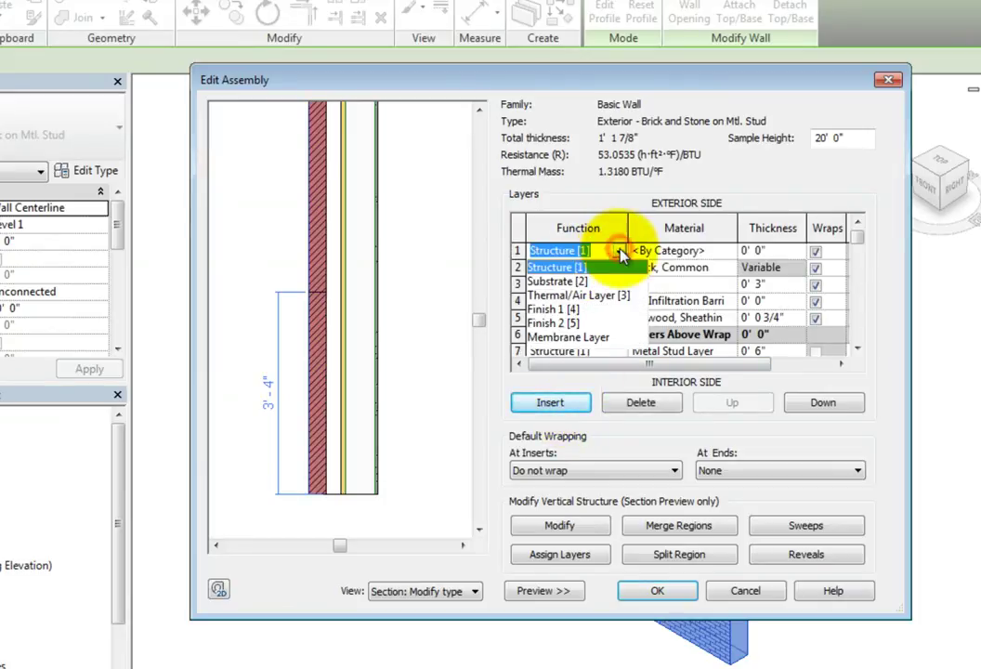
left_click(572, 310)
left_click(692, 251)
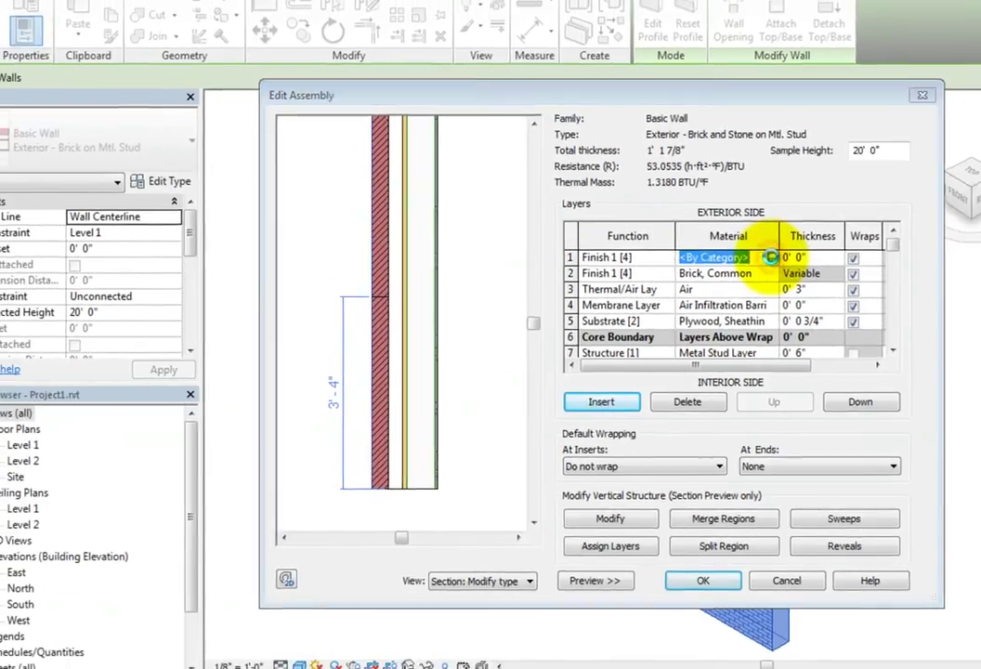
left_click(731, 250)
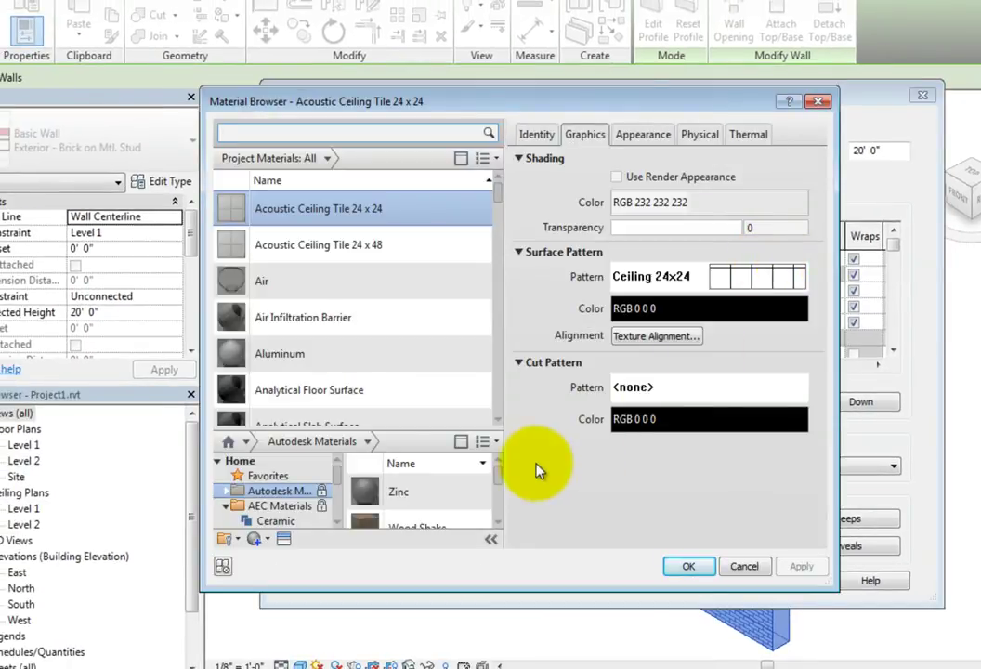
Search 'stone', add Stone from Autodesk Materials, and assign it to the new layer.
left_click(357, 134)
type("stone")
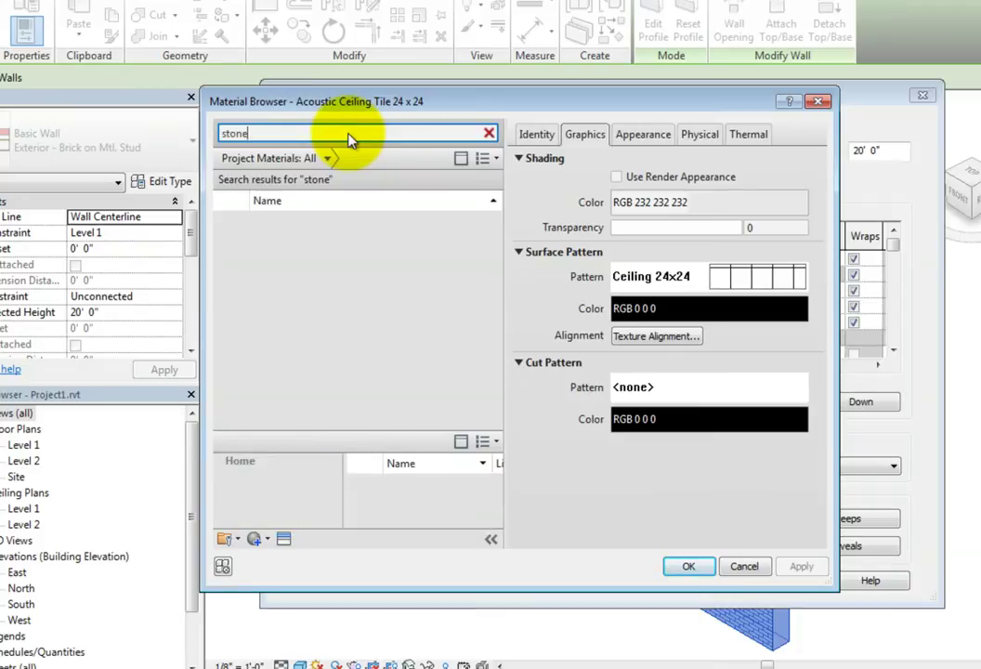
key("Return")
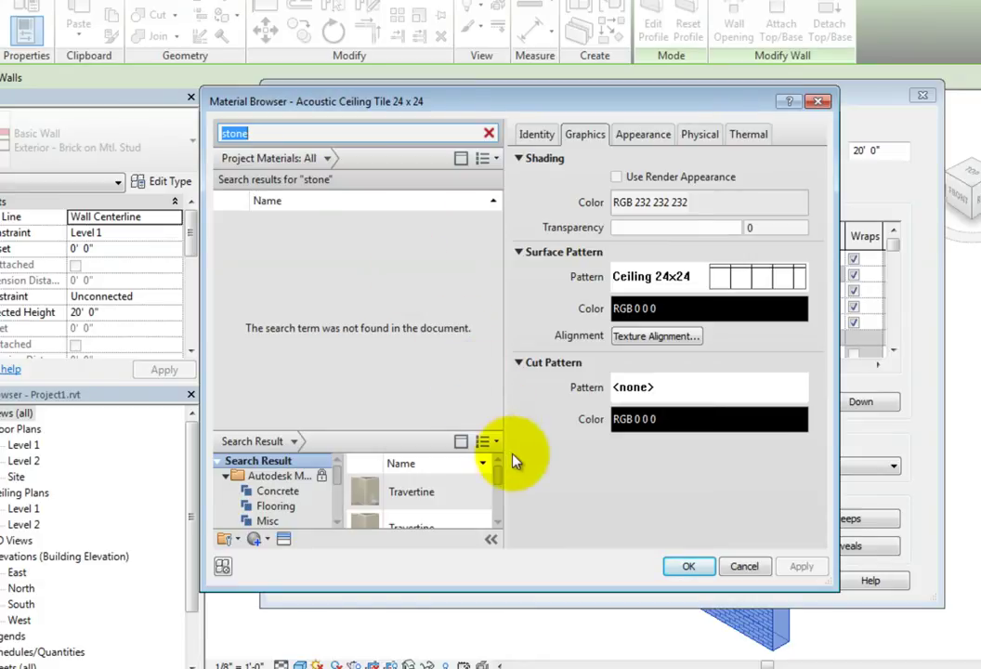
mouse_move(344, 485)
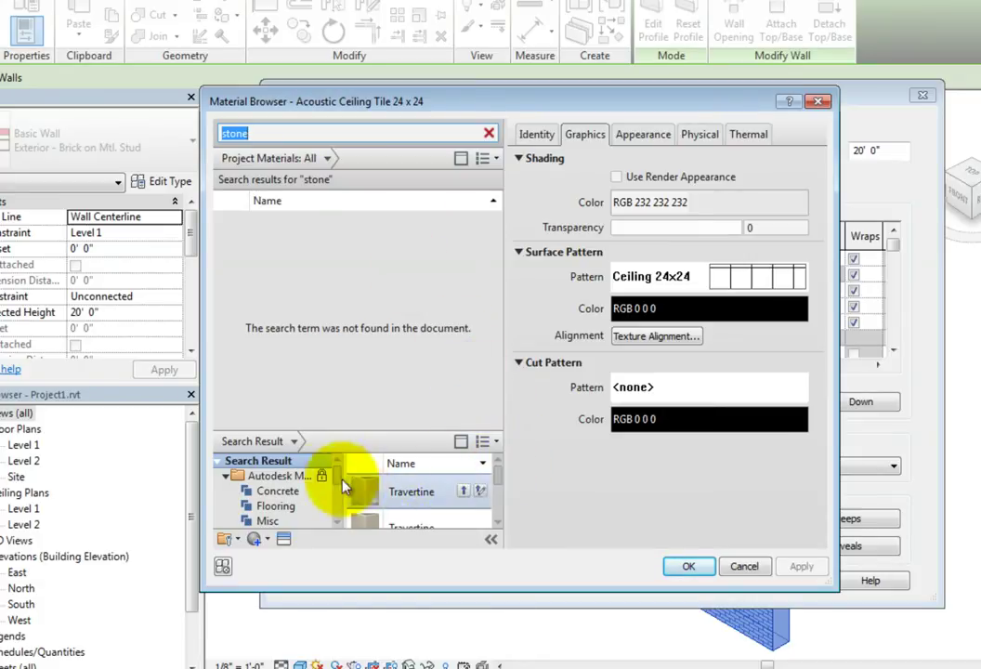
left_click(277, 475)
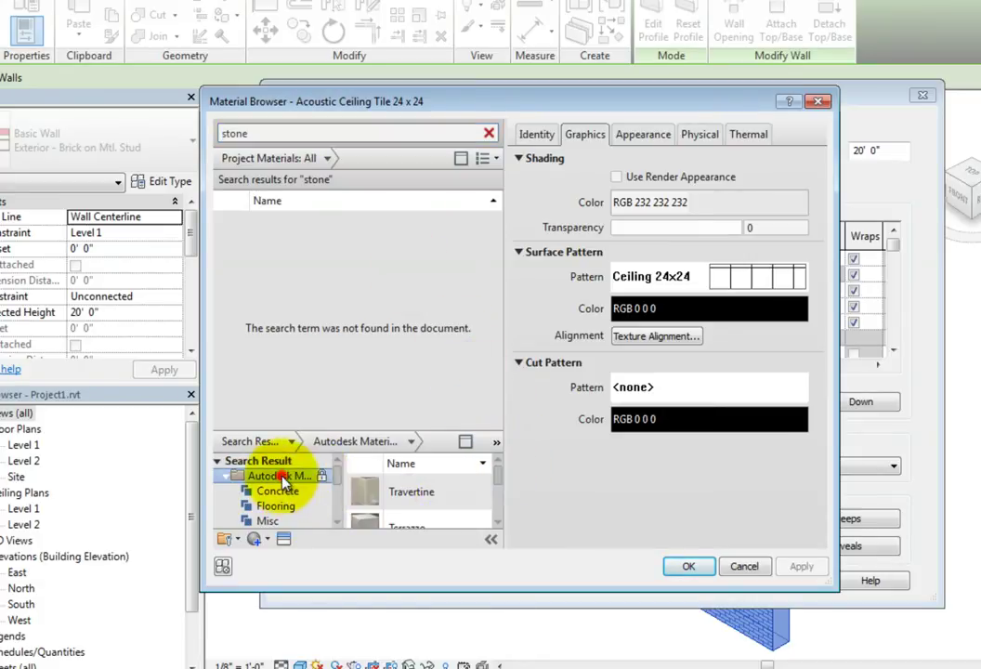
left_click(499, 523)
left_click(499, 522)
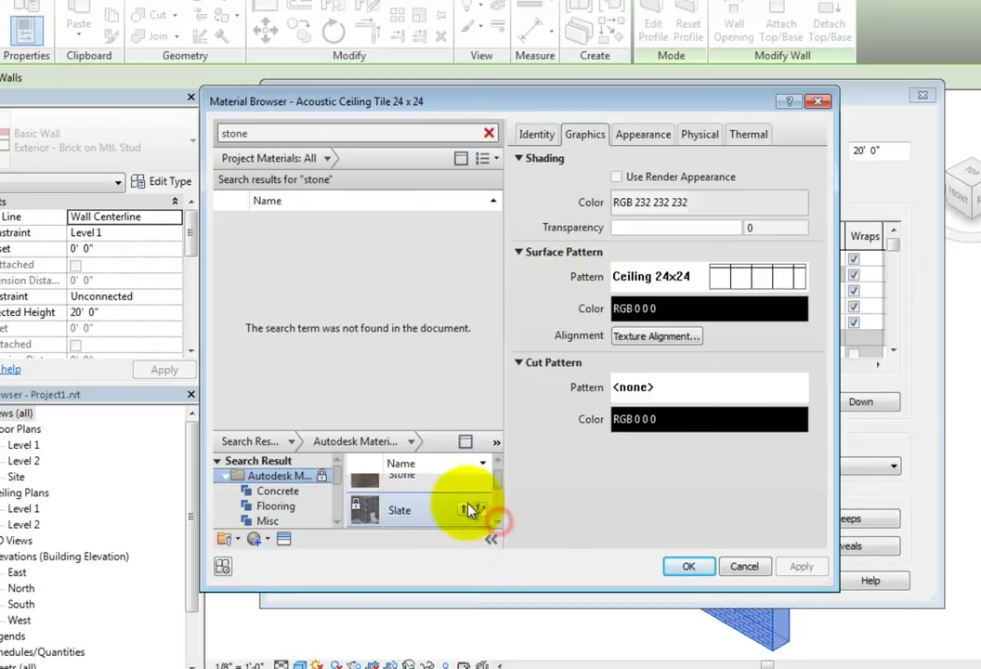
scroll(455, 502, "up", 1)
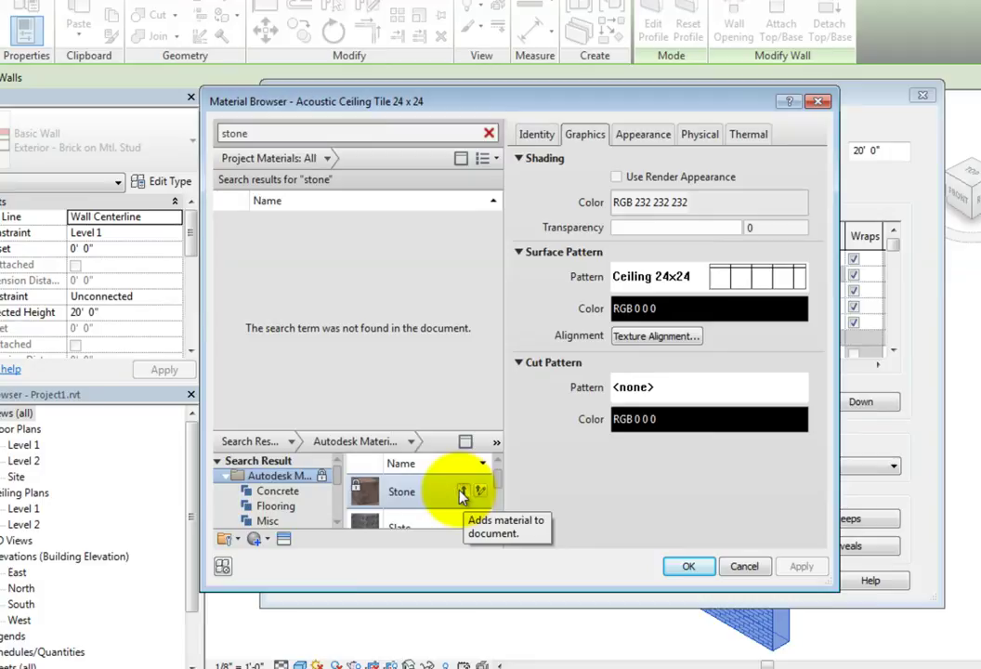
left_click(461, 492)
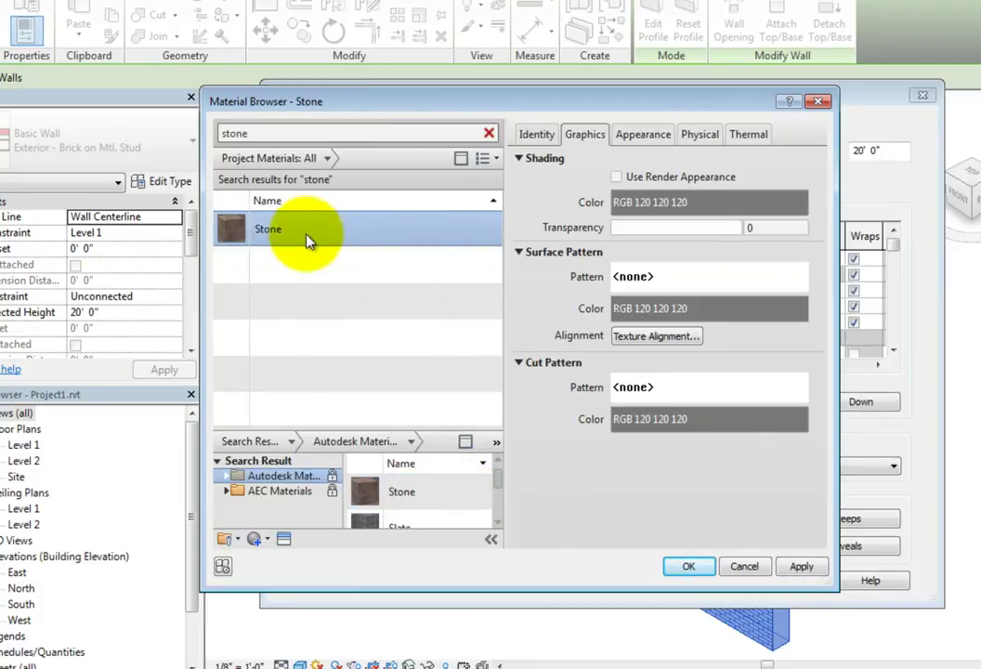
left_click(688, 566)
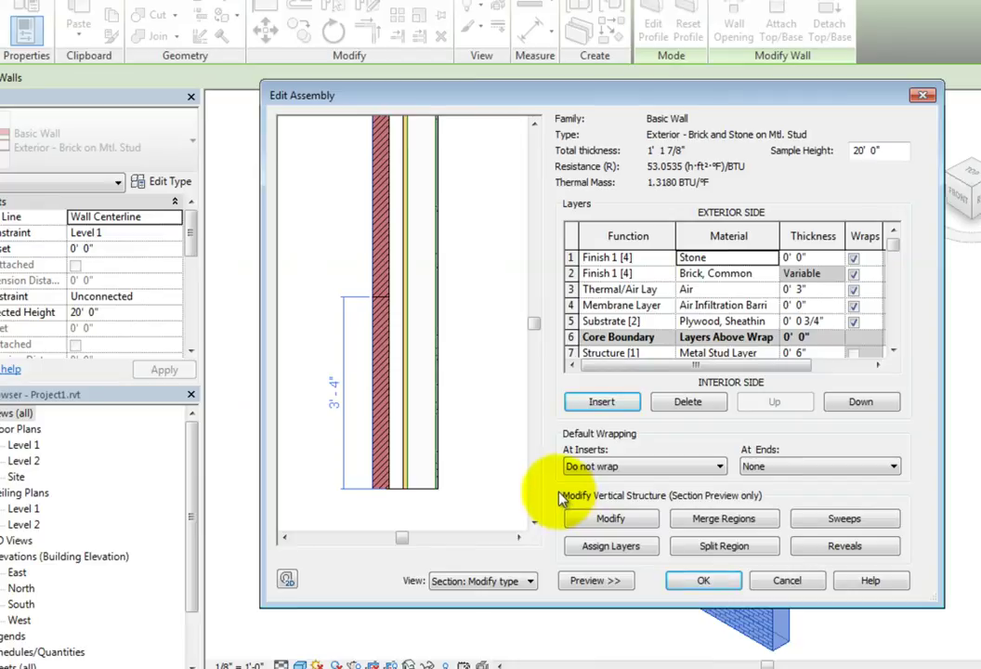
Assign the Stone layer to the lower 3'-4" finish region and review each layer's regions.
left_click(610, 518)
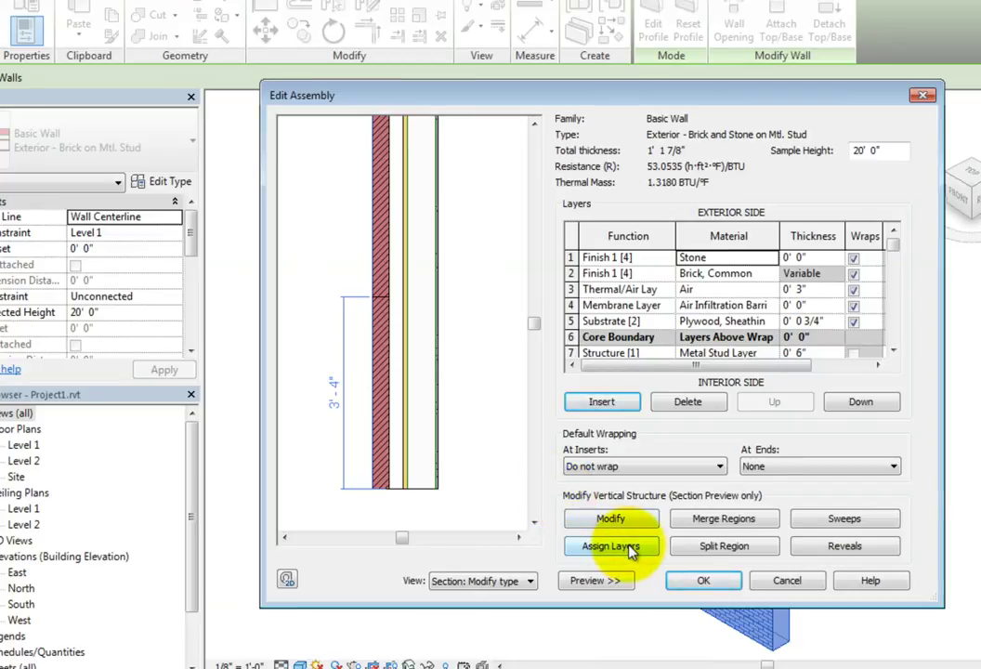
left_click(570, 257)
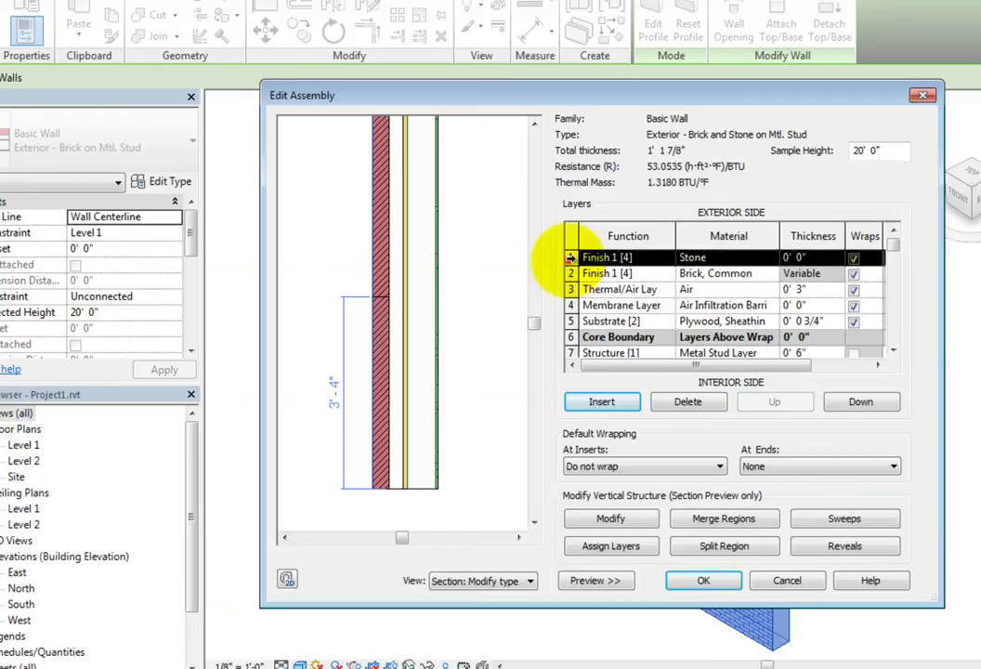
left_click(636, 552)
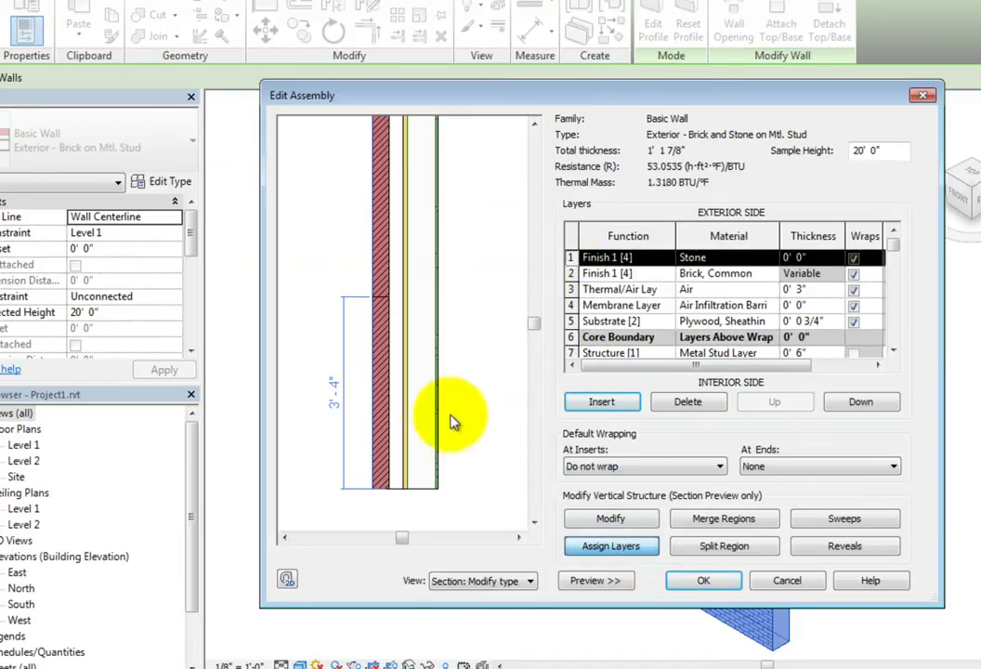
left_click(377, 399)
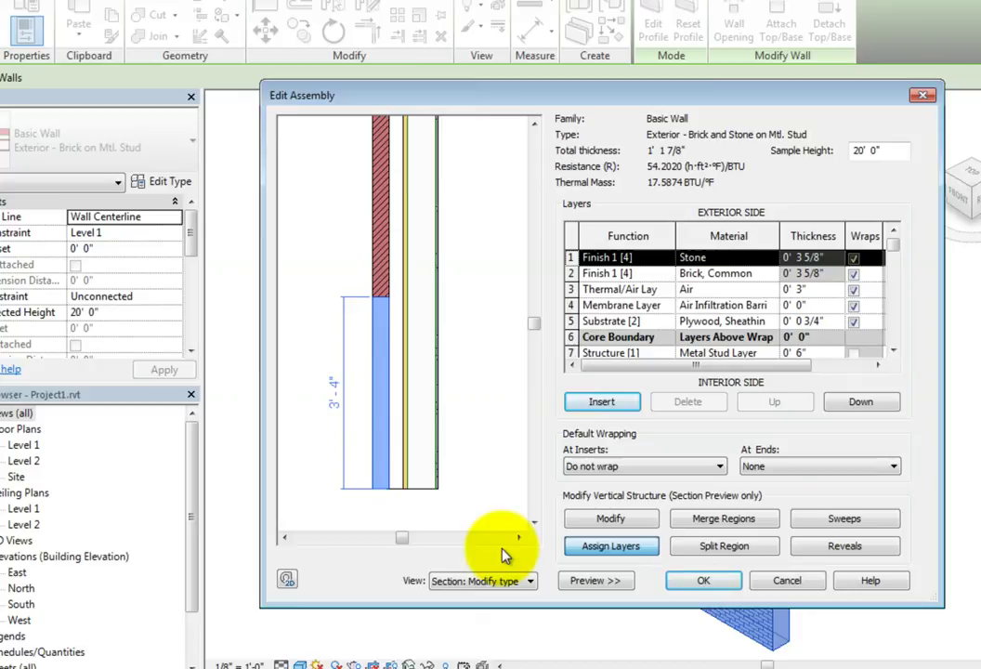
left_click(571, 273)
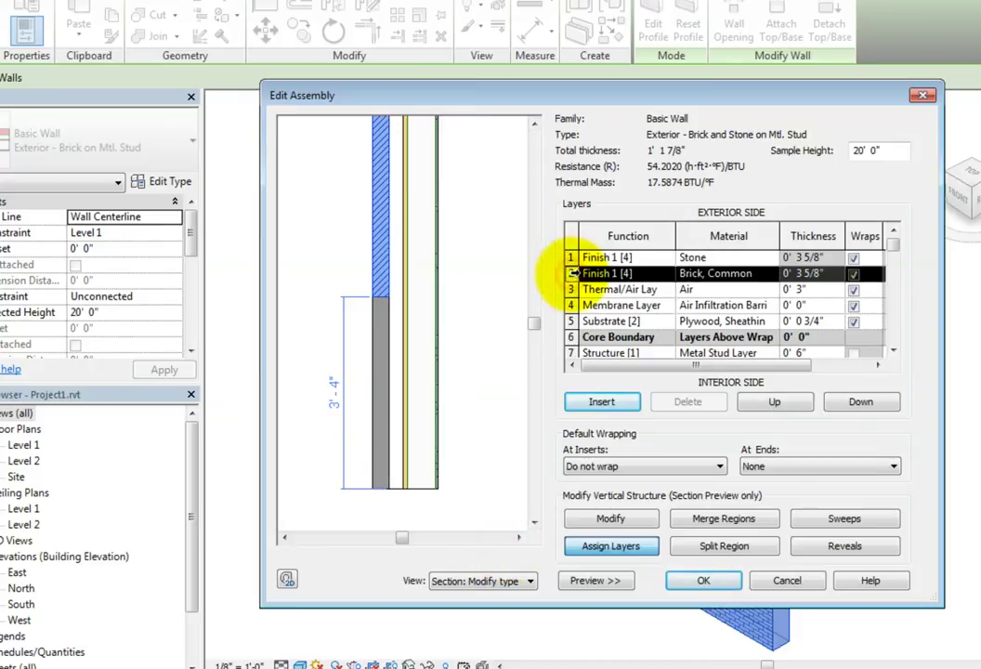
left_click(571, 258)
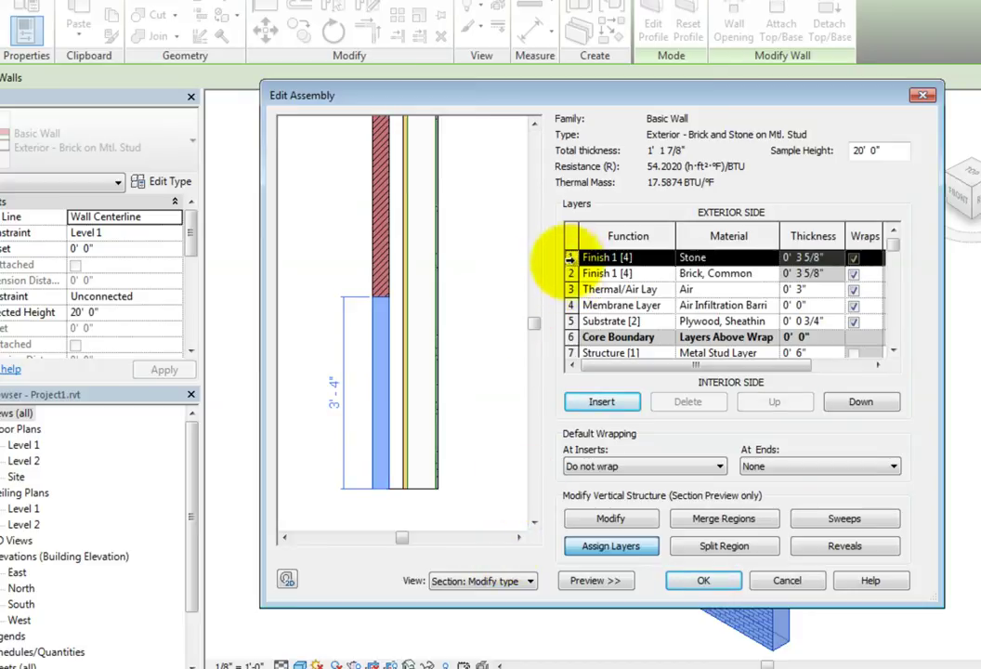
left_click(570, 273)
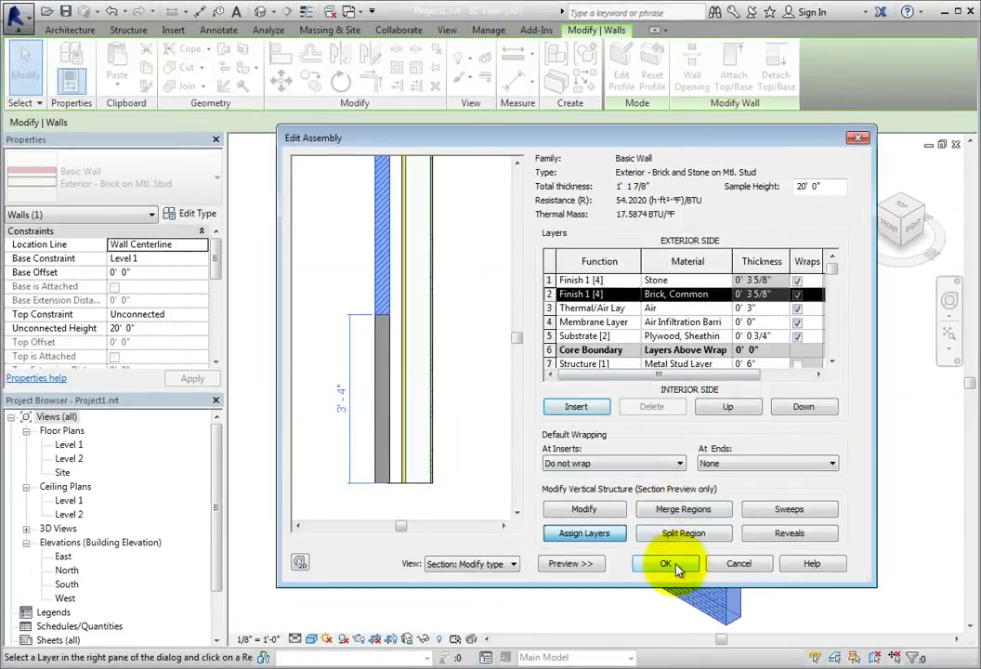
Apply the assembly and type changes, then show the wall in the Realistic visual style.
left_click(706, 579)
left_click(679, 570)
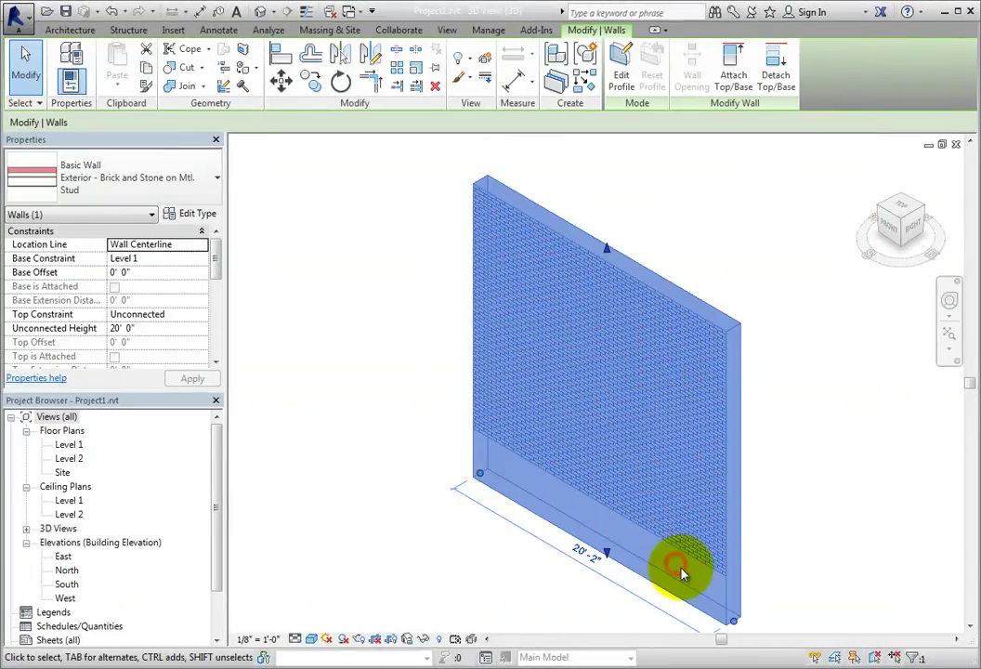
left_click(810, 595)
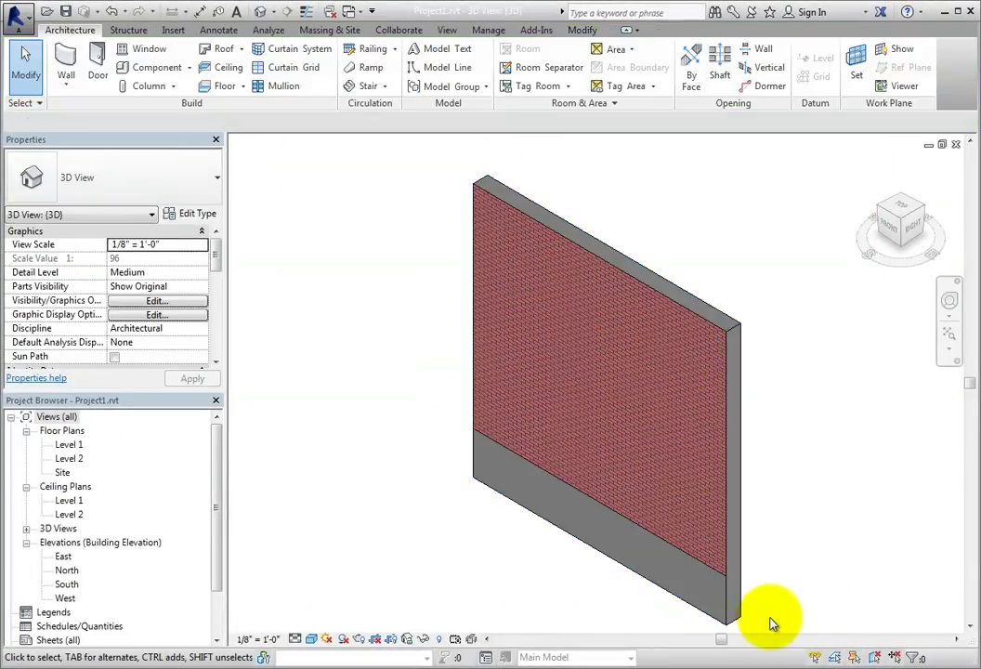
scroll(748, 620, "up", 5)
scroll(743, 617, "down", 1)
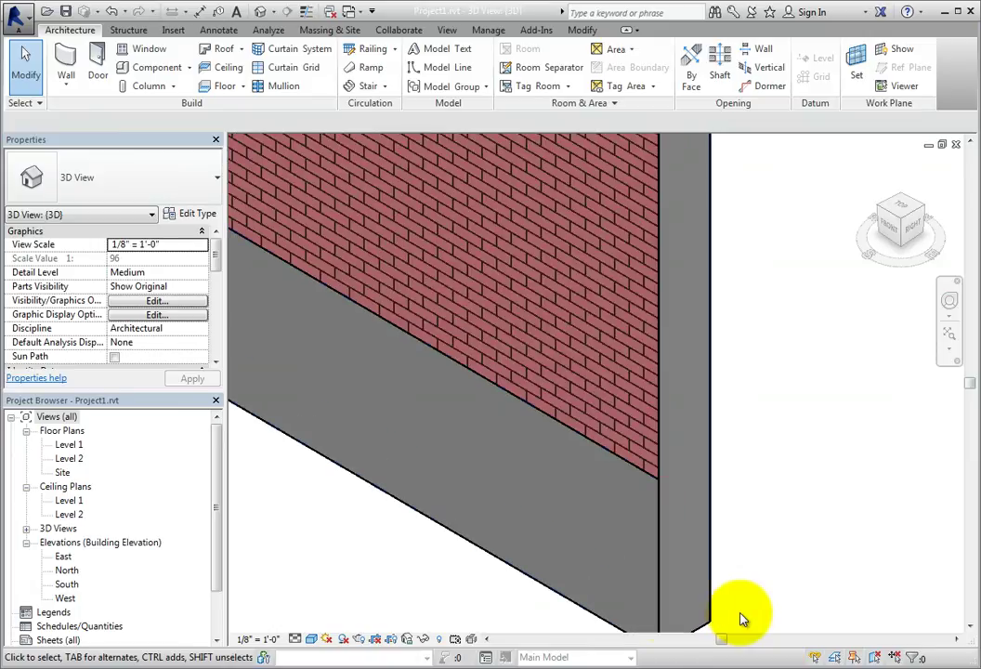
left_click(311, 639)
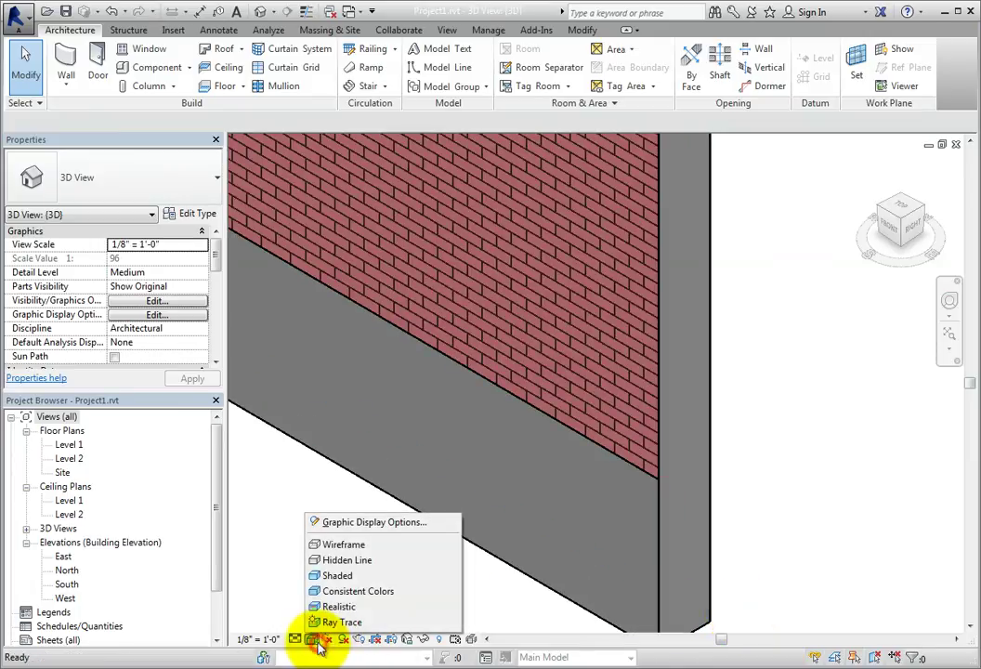
left_click(339, 609)
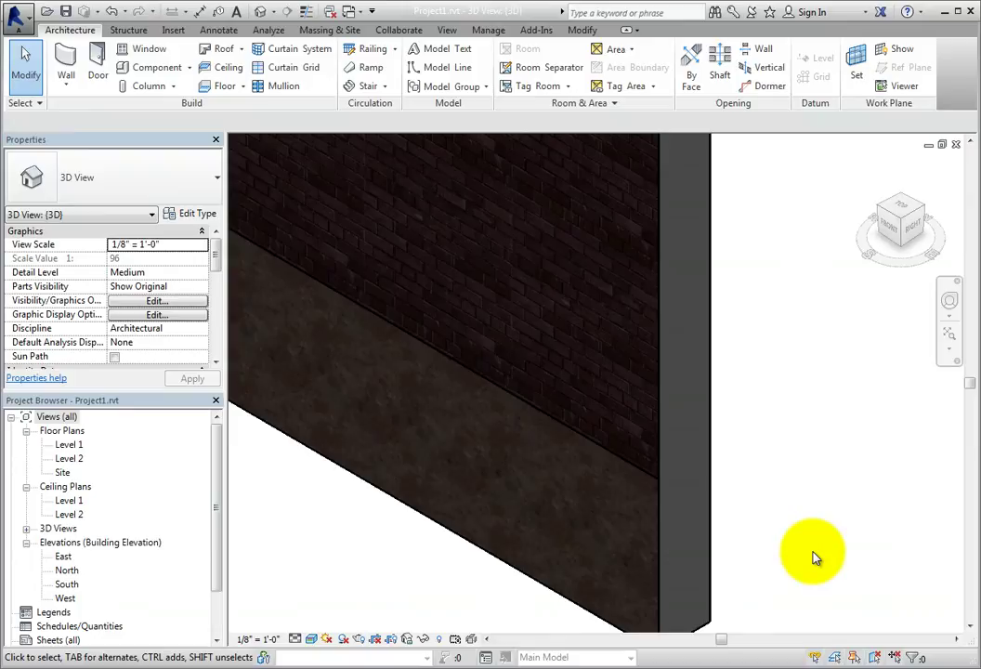